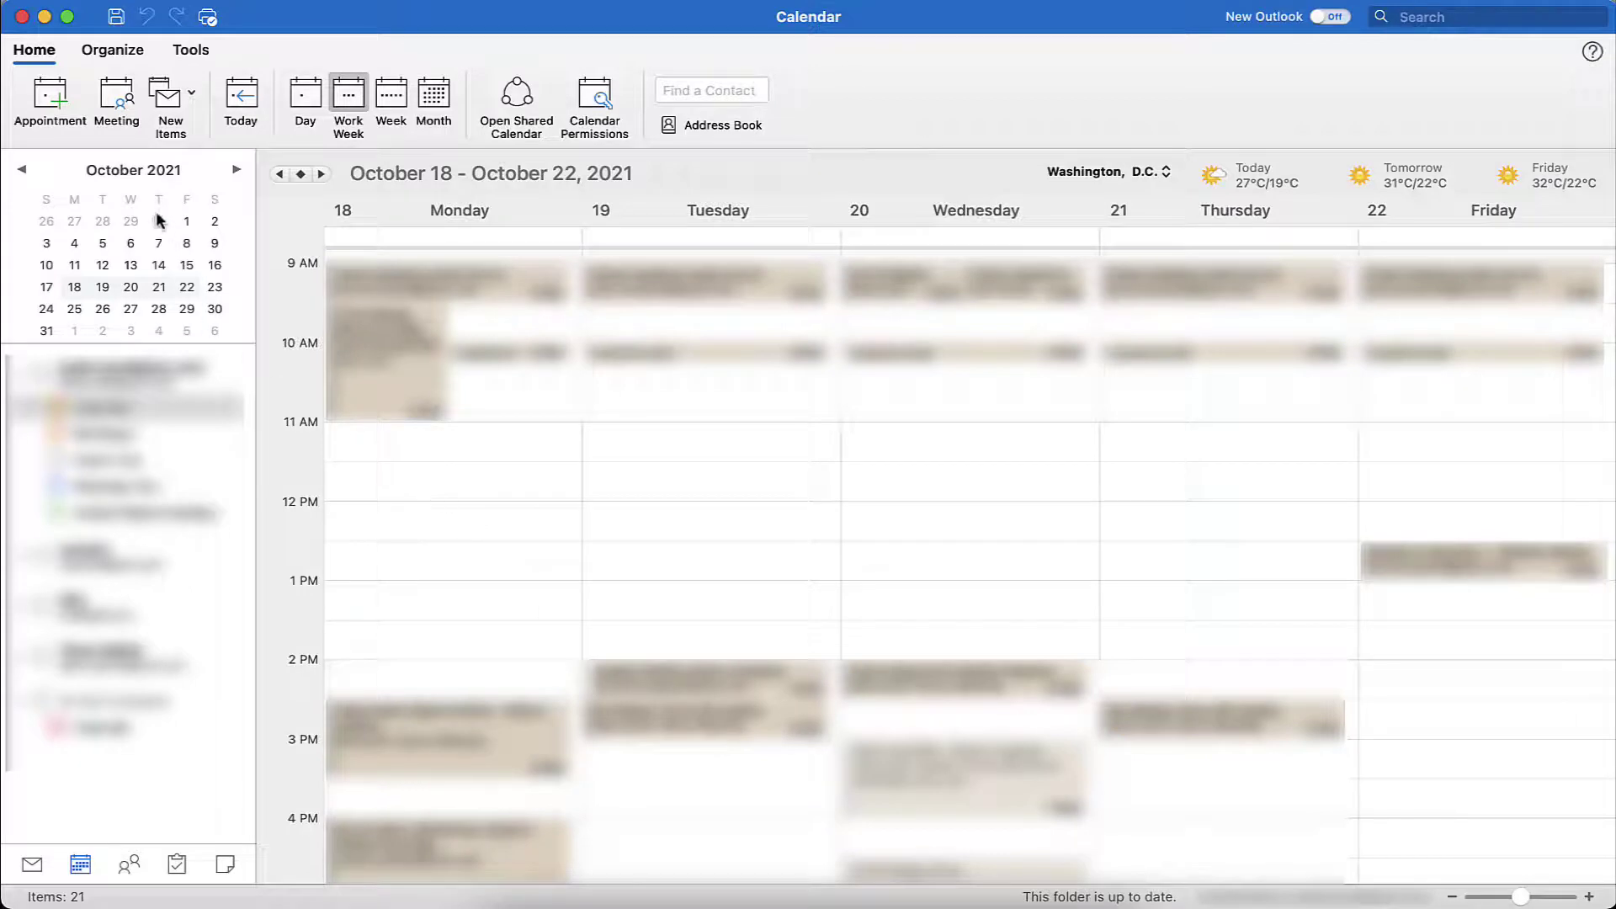
# Create a new appointment on 19 October 2021 starting at 11:00 AM with a 2-hour duration
pyautogui.click(52, 98)
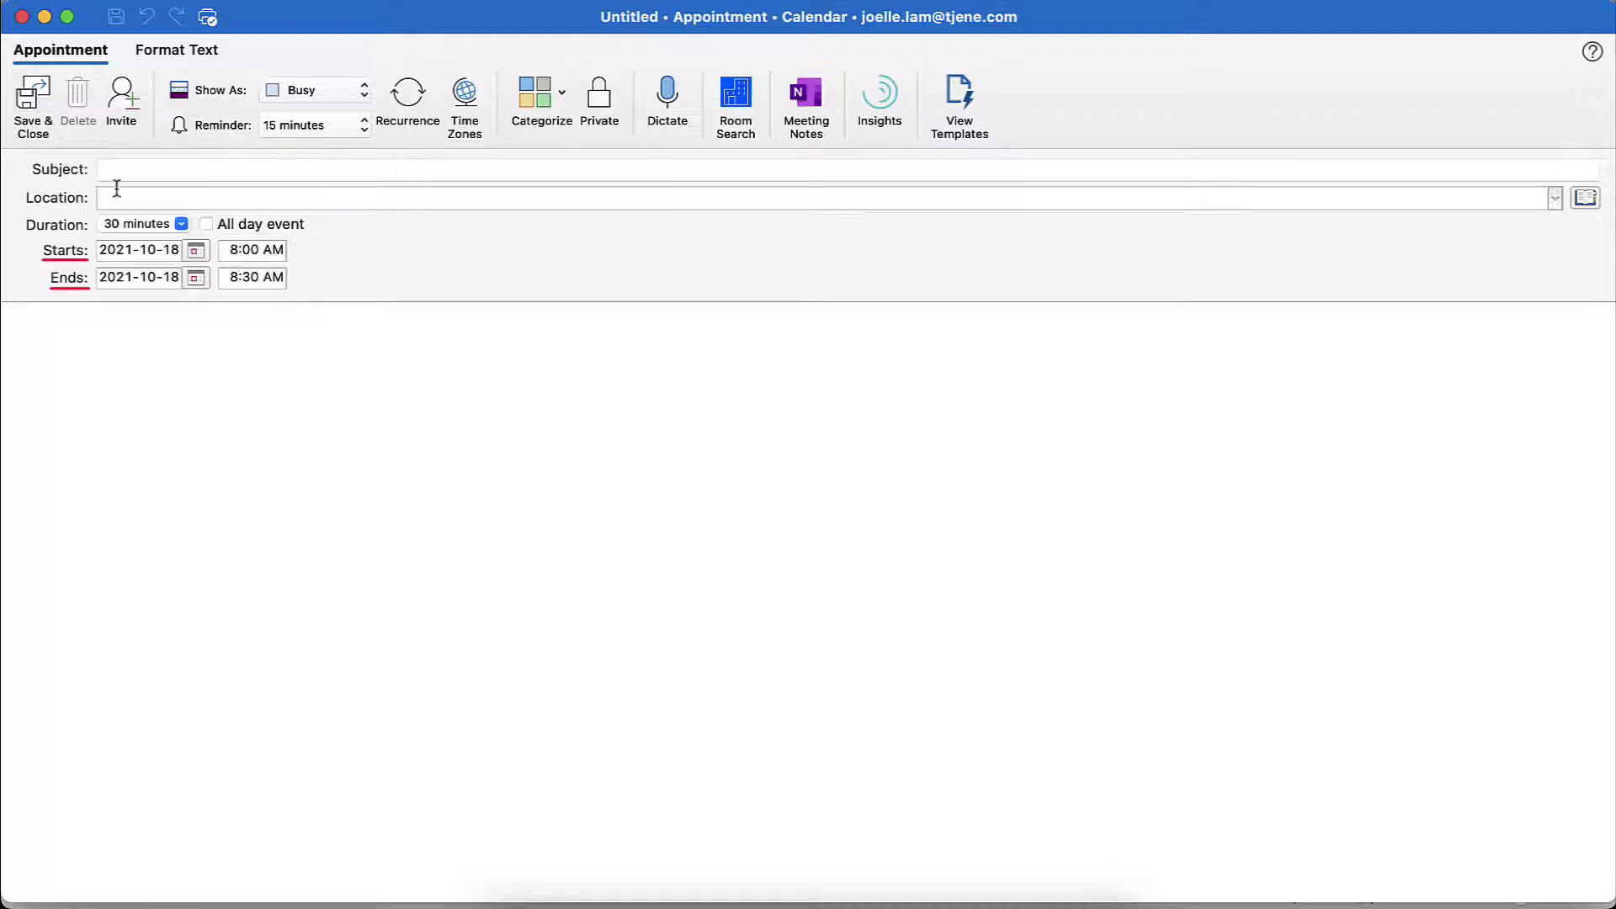
pyautogui.click(196, 257)
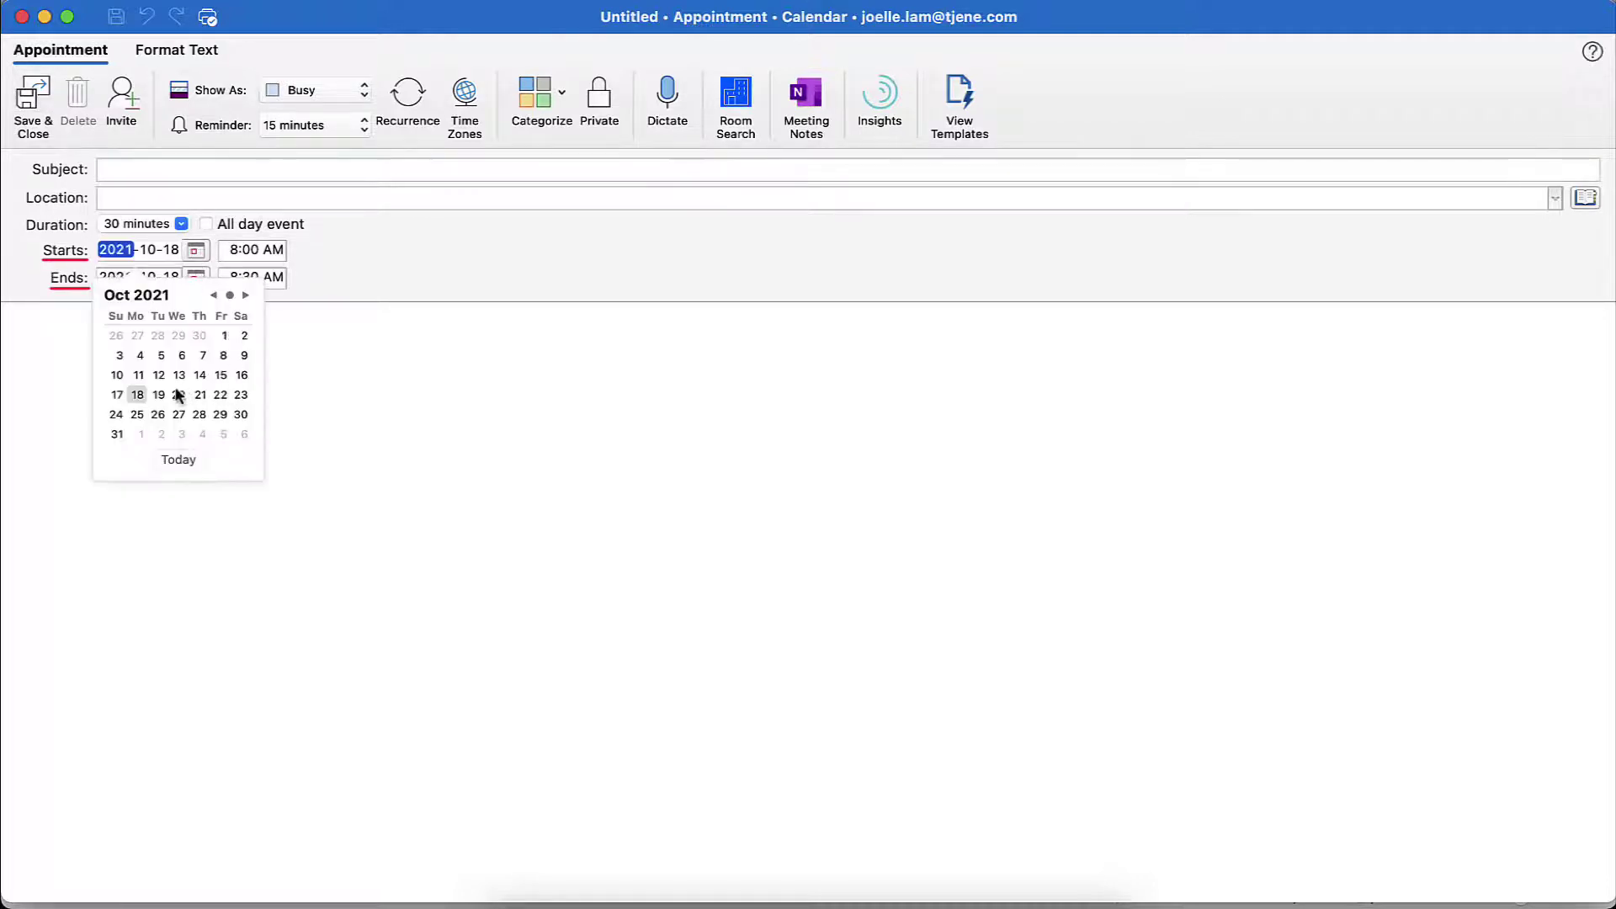
pyautogui.click(158, 395)
pyautogui.click(232, 250)
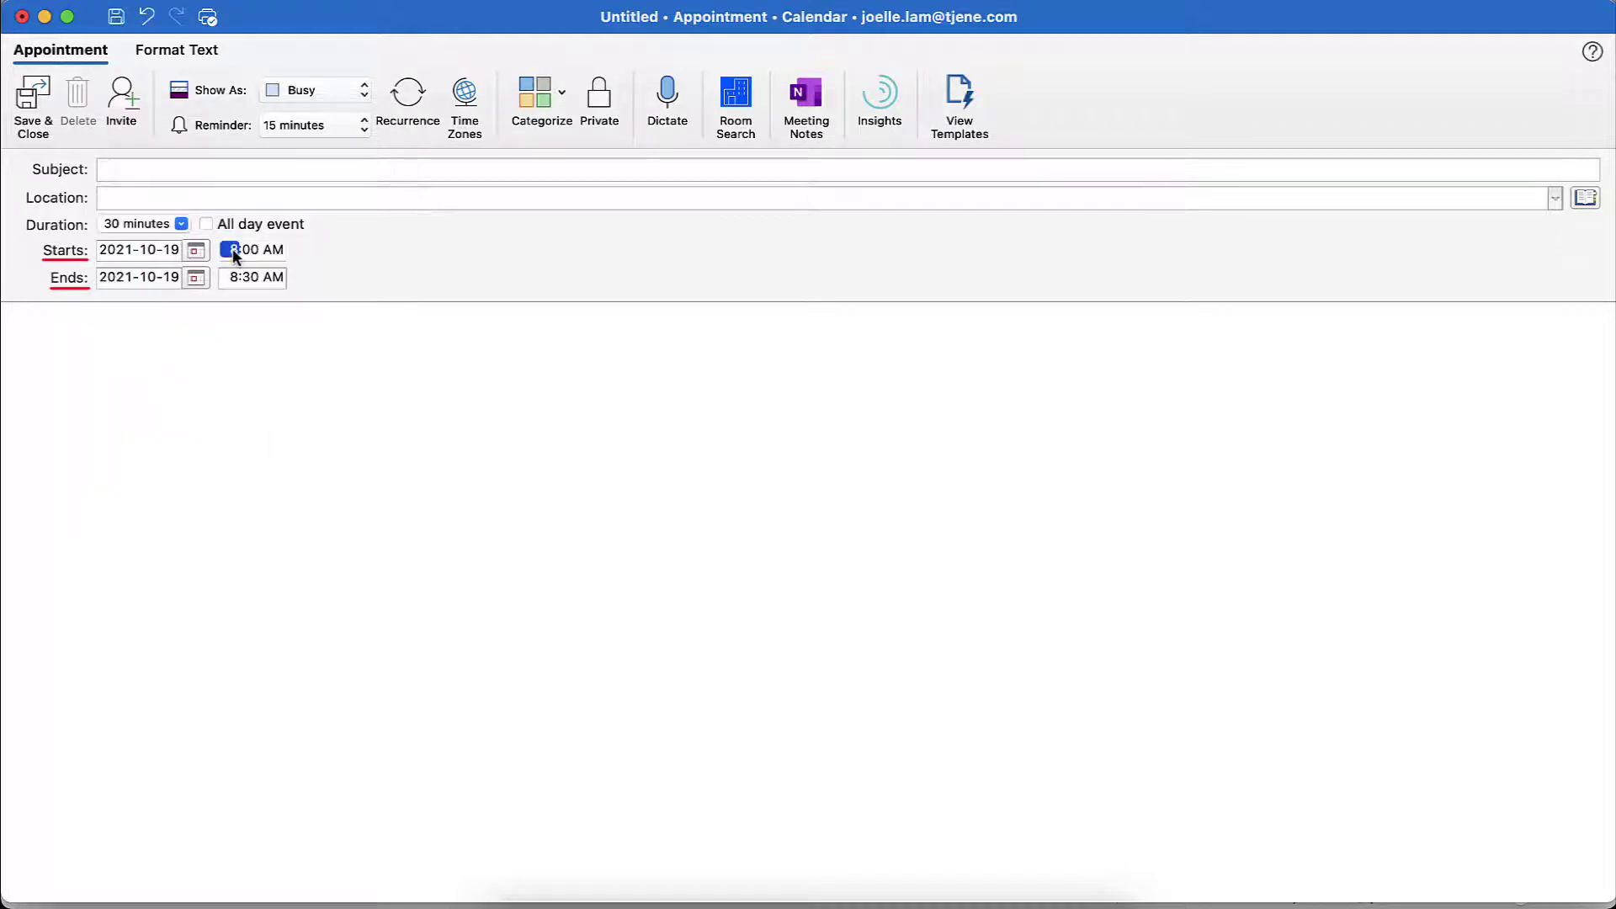
pyautogui.write('11')
pyautogui.click(175, 223)
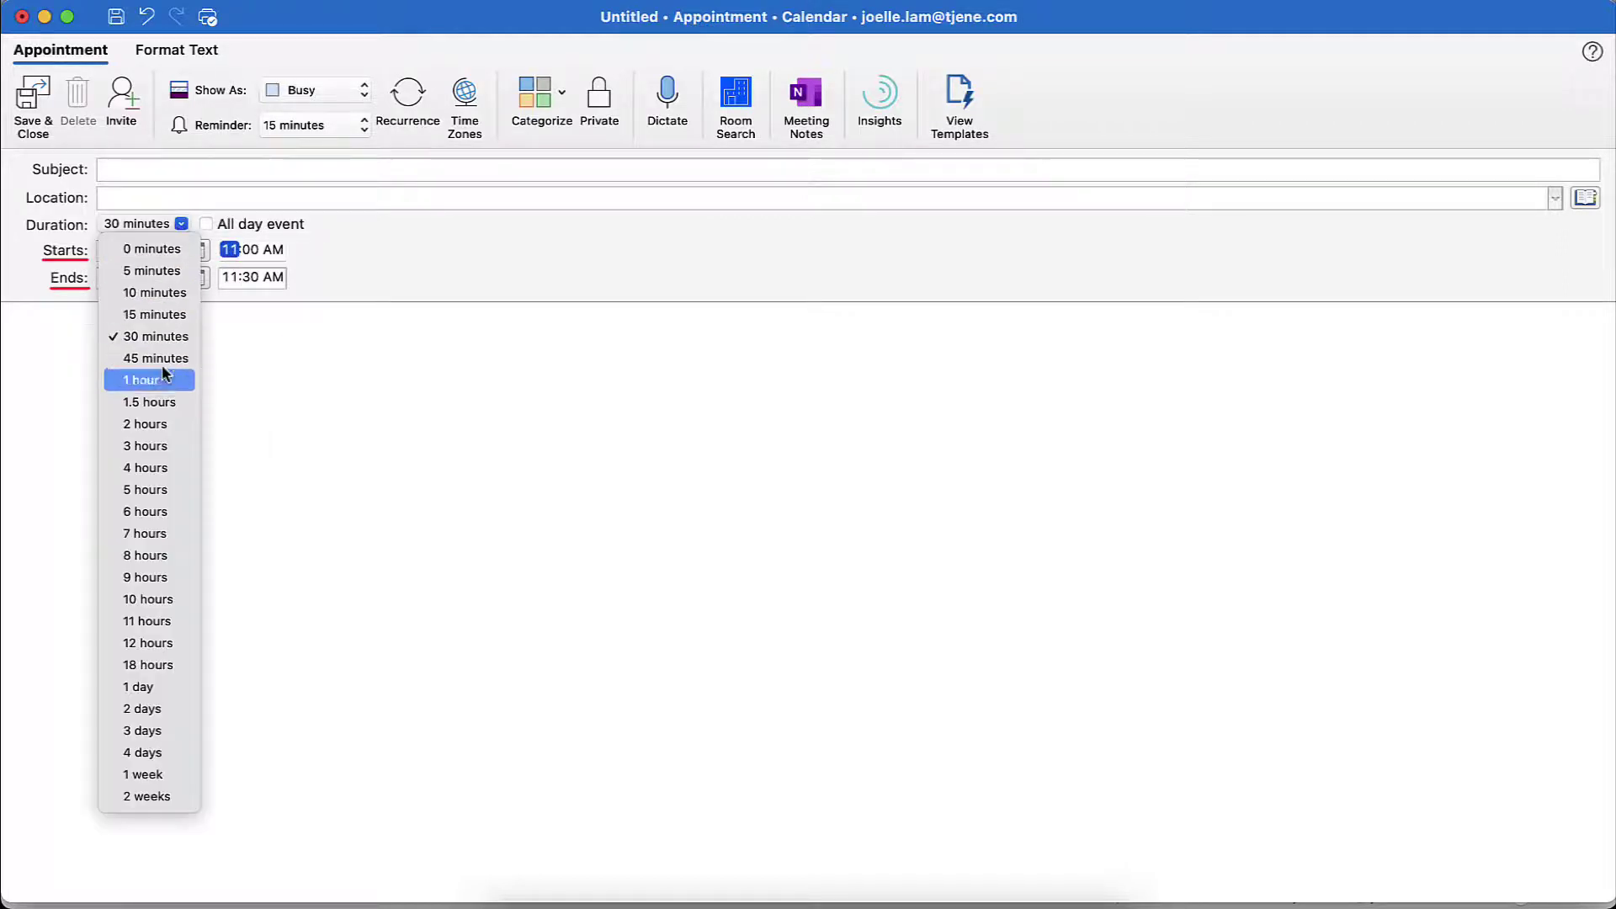
pyautogui.click(163, 424)
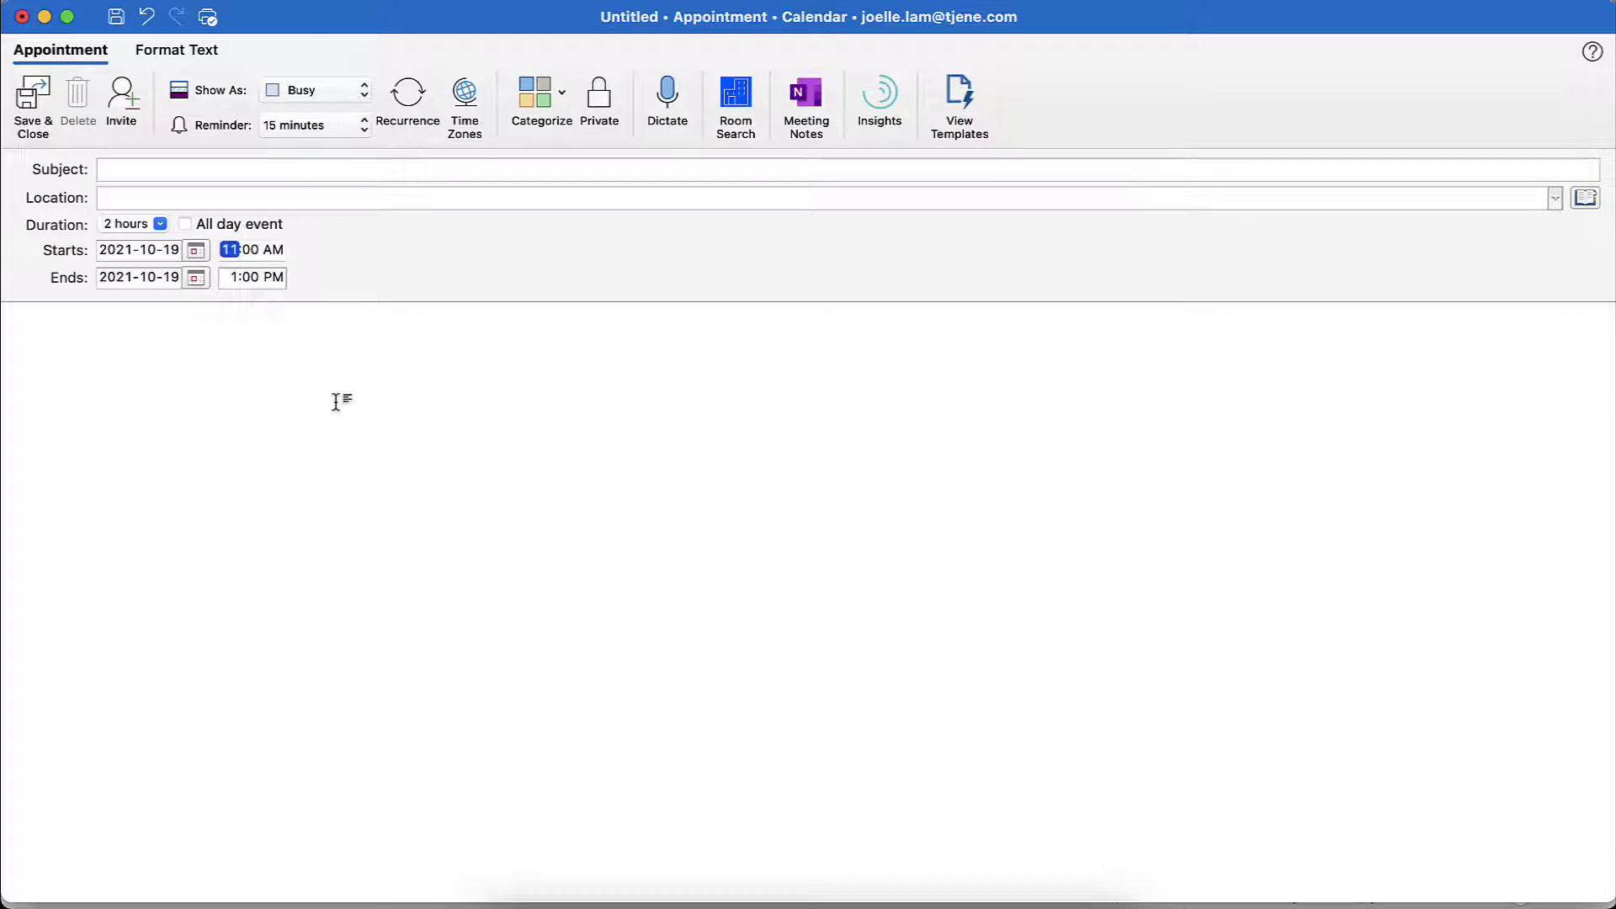
pyautogui.click(336, 402)
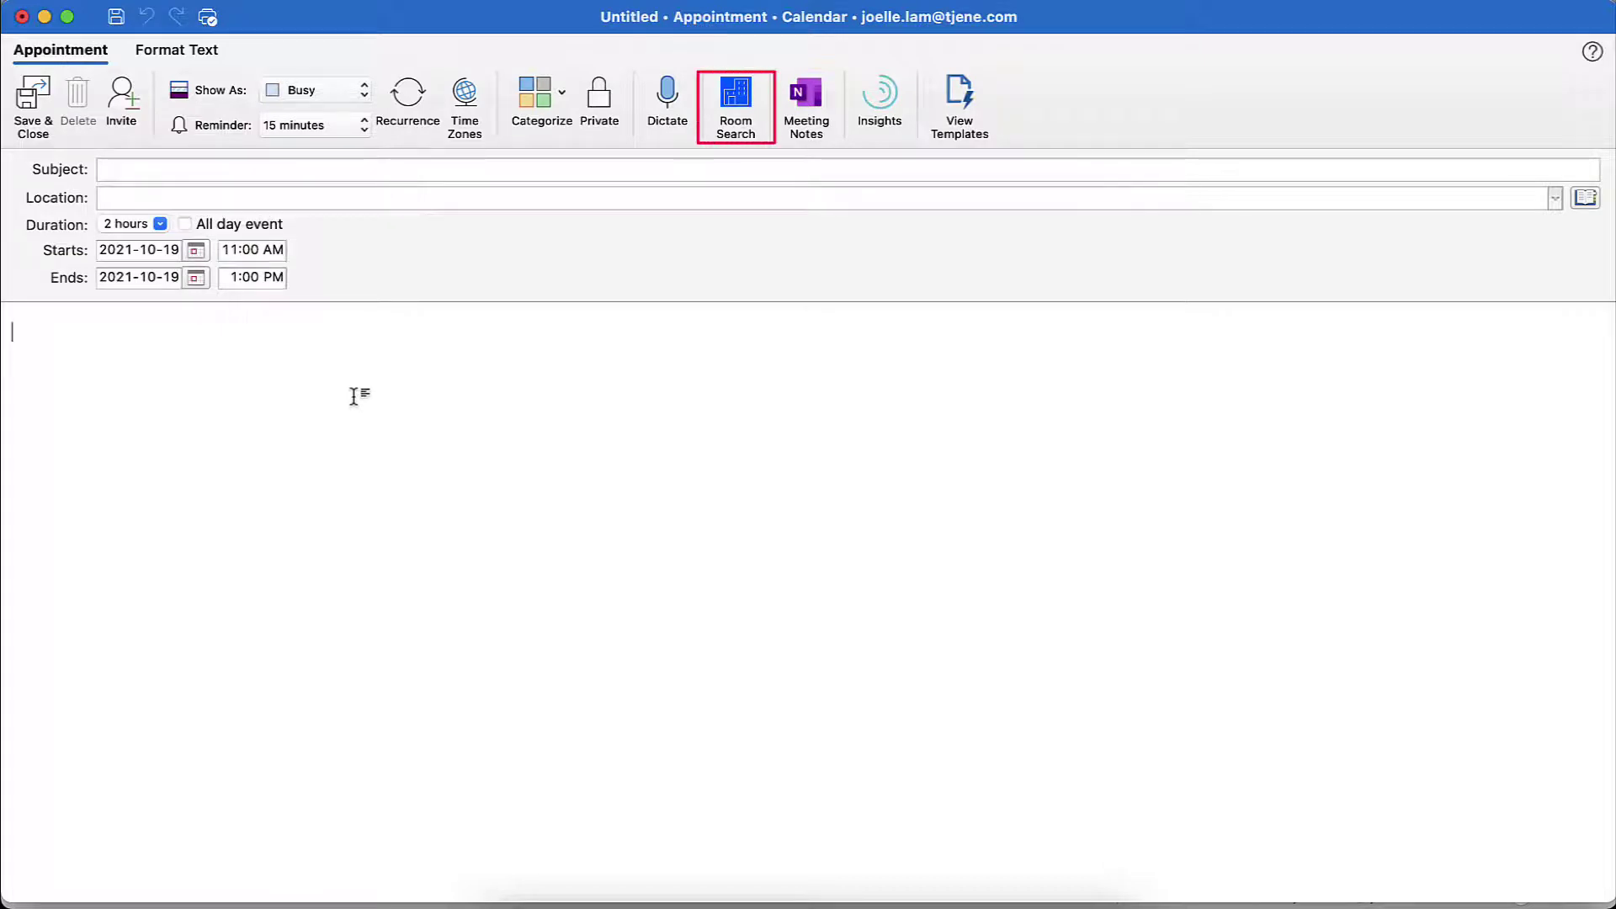
# Filter Room Search to Workspace-layout spaces at the Charlotte Watson Center in Charlotte
pyautogui.click(736, 97)
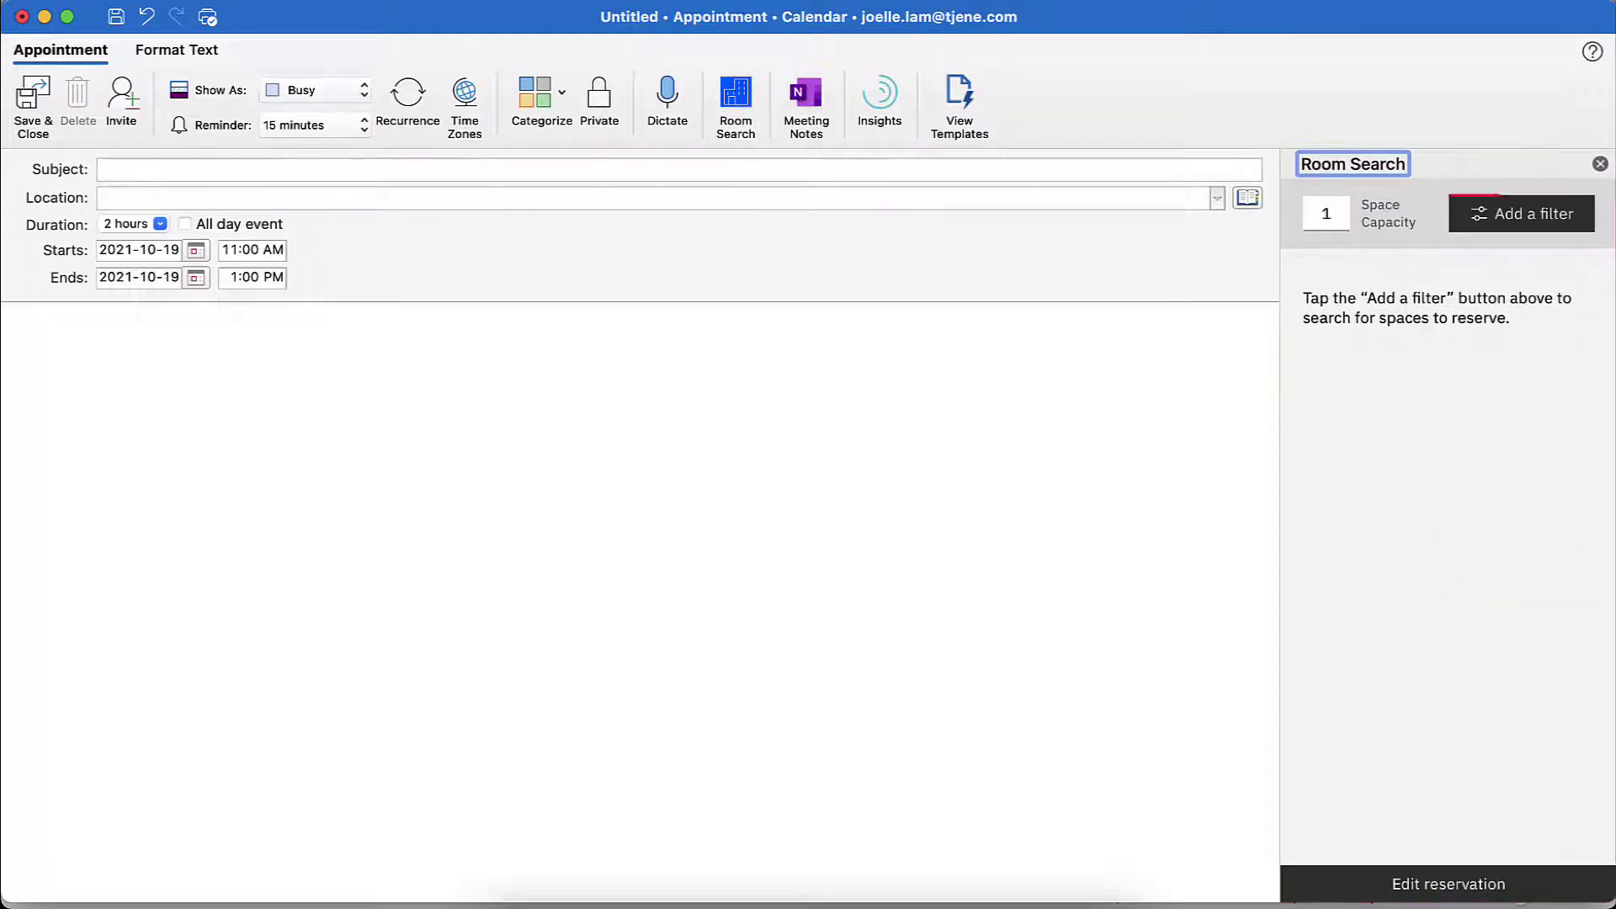
pyautogui.click(1489, 206)
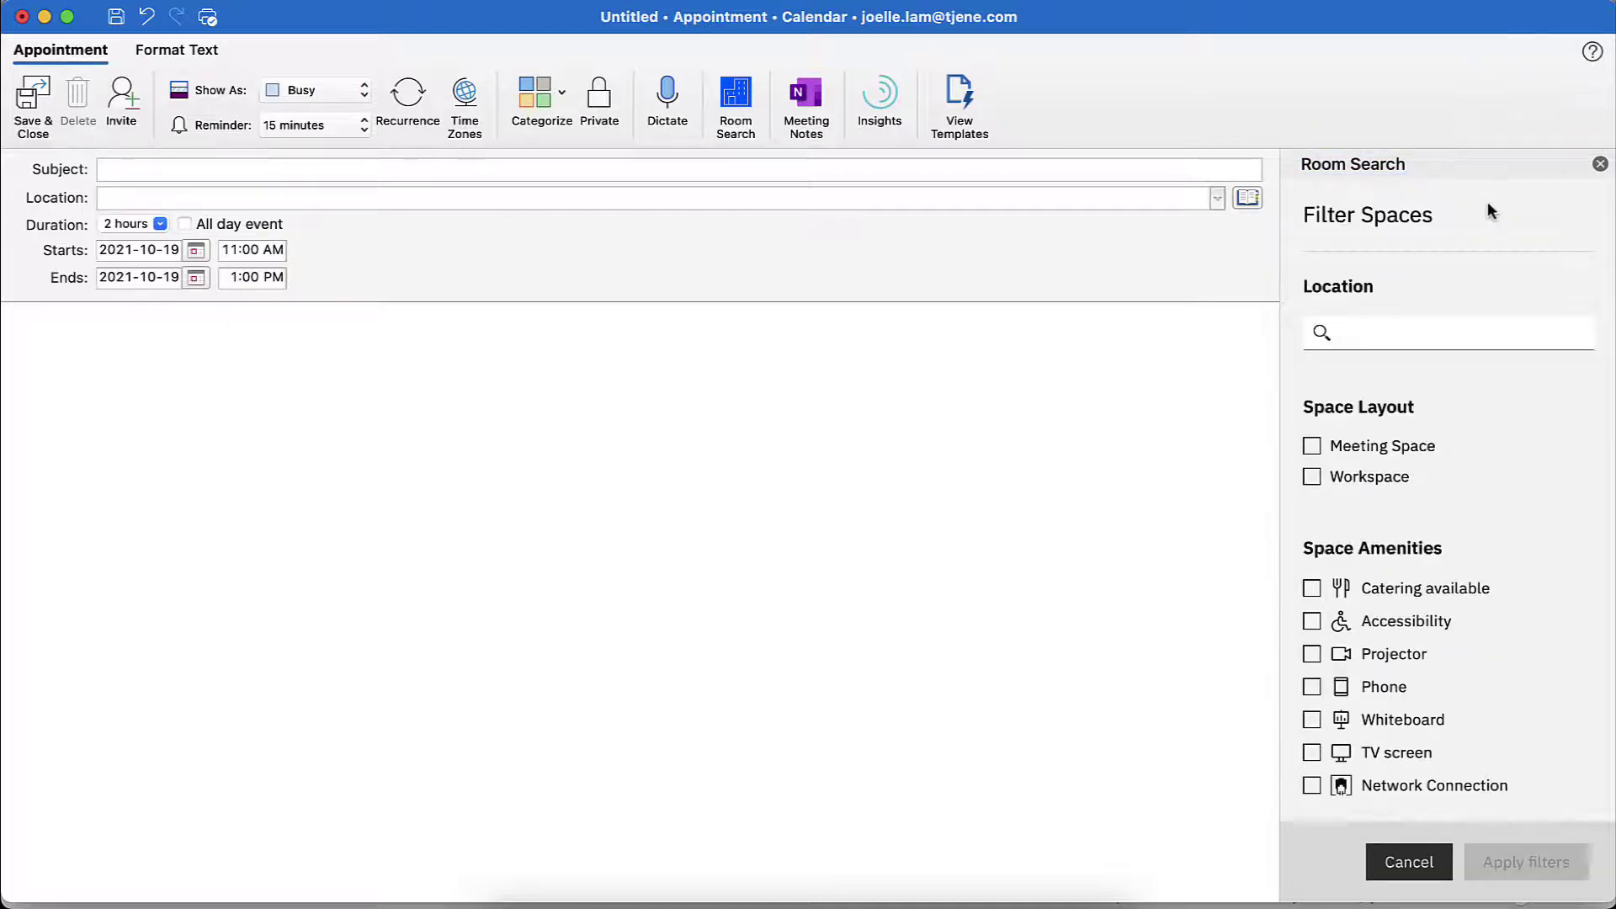
pyautogui.click(1450, 337)
pyautogui.write('charlot')
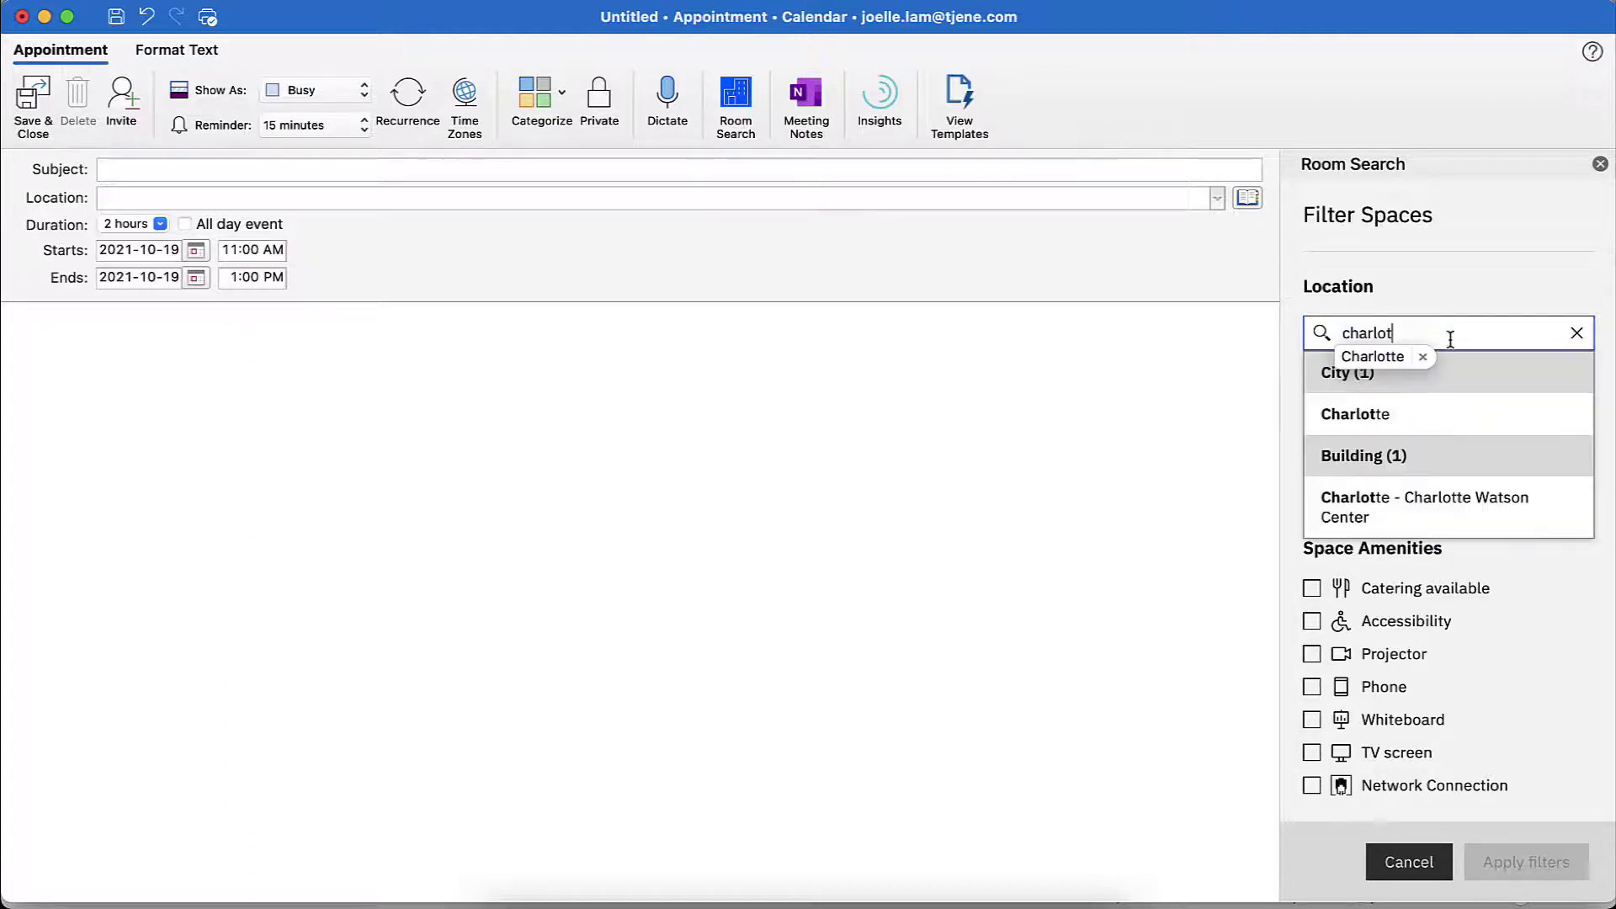
pyautogui.click(1435, 505)
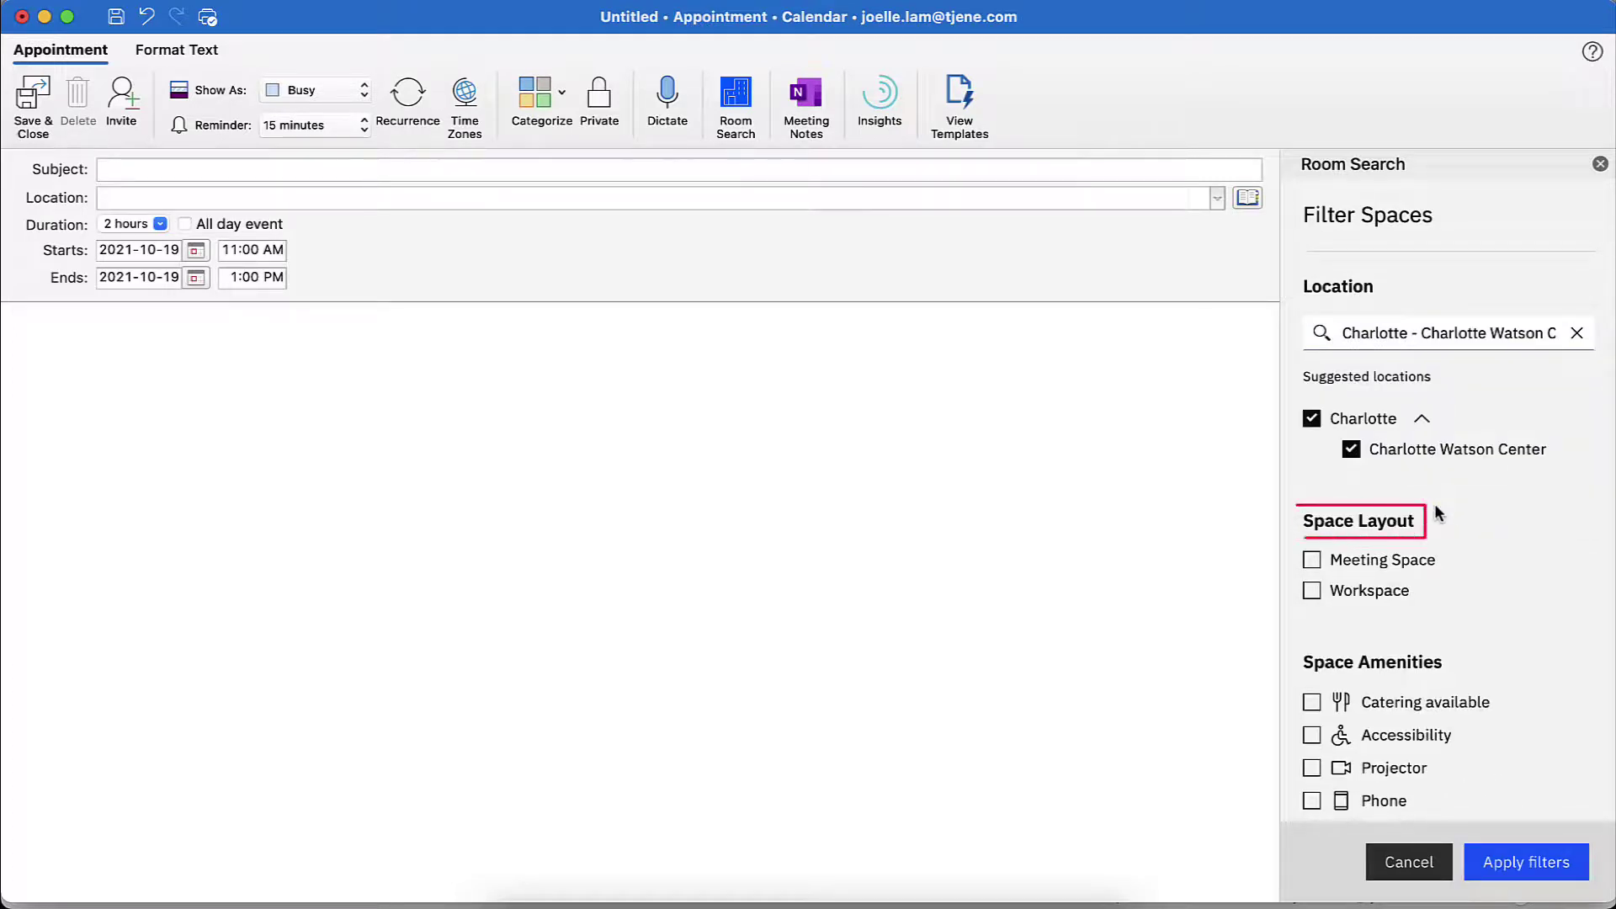
pyautogui.click(1312, 600)
pyautogui.click(1531, 864)
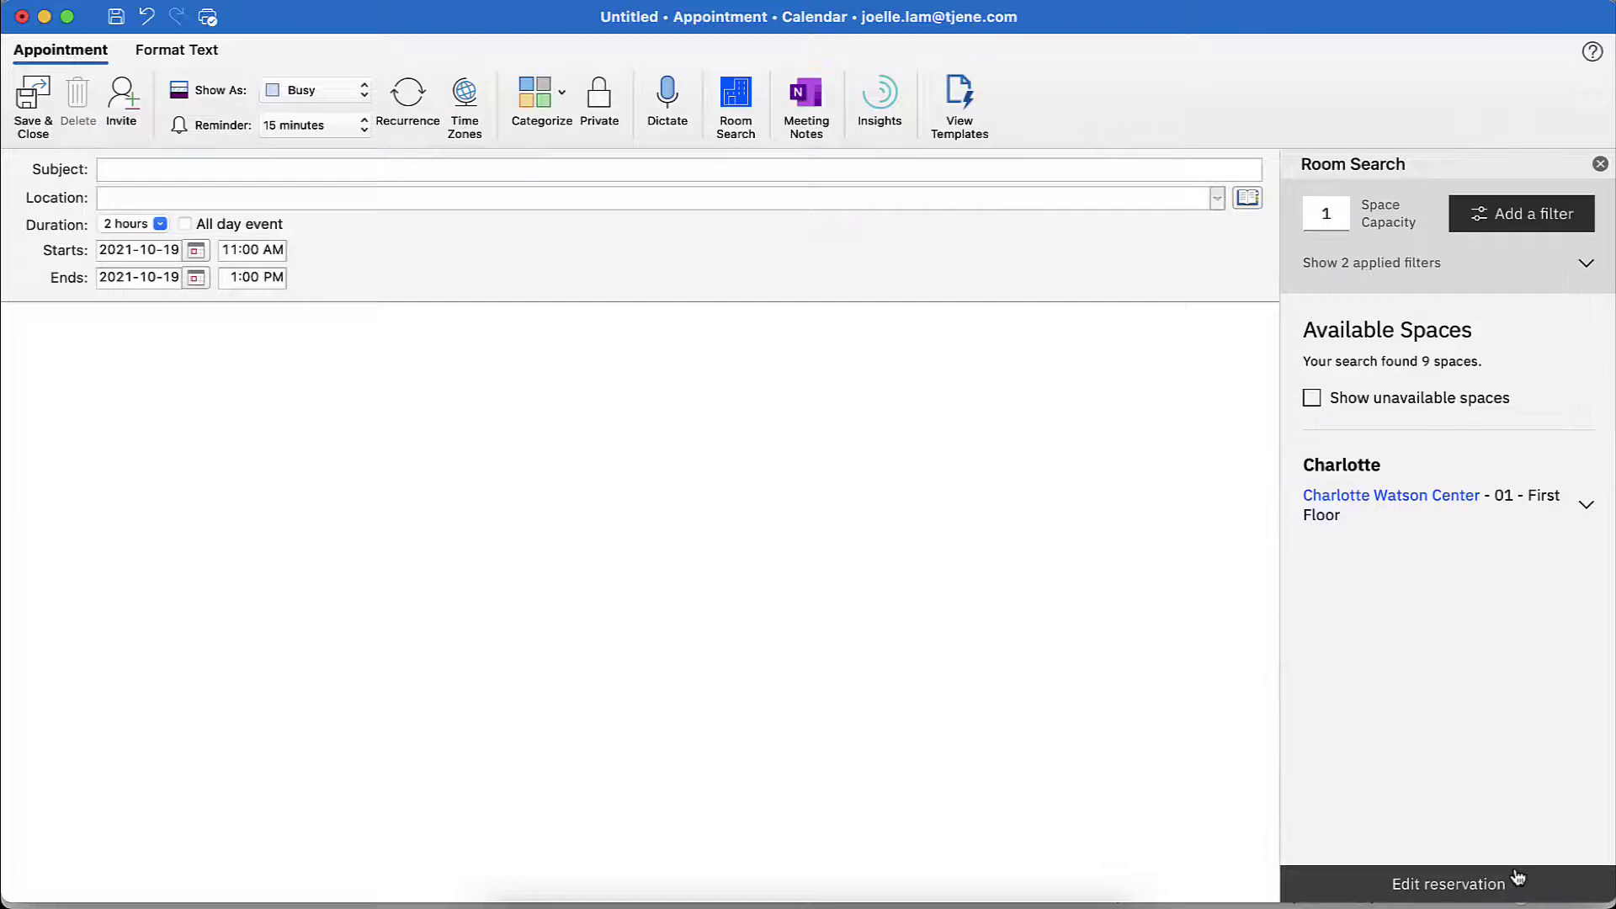
# Expand the Charlotte Watson Center results and open its 01 - First Floor plan
pyautogui.click(1586, 505)
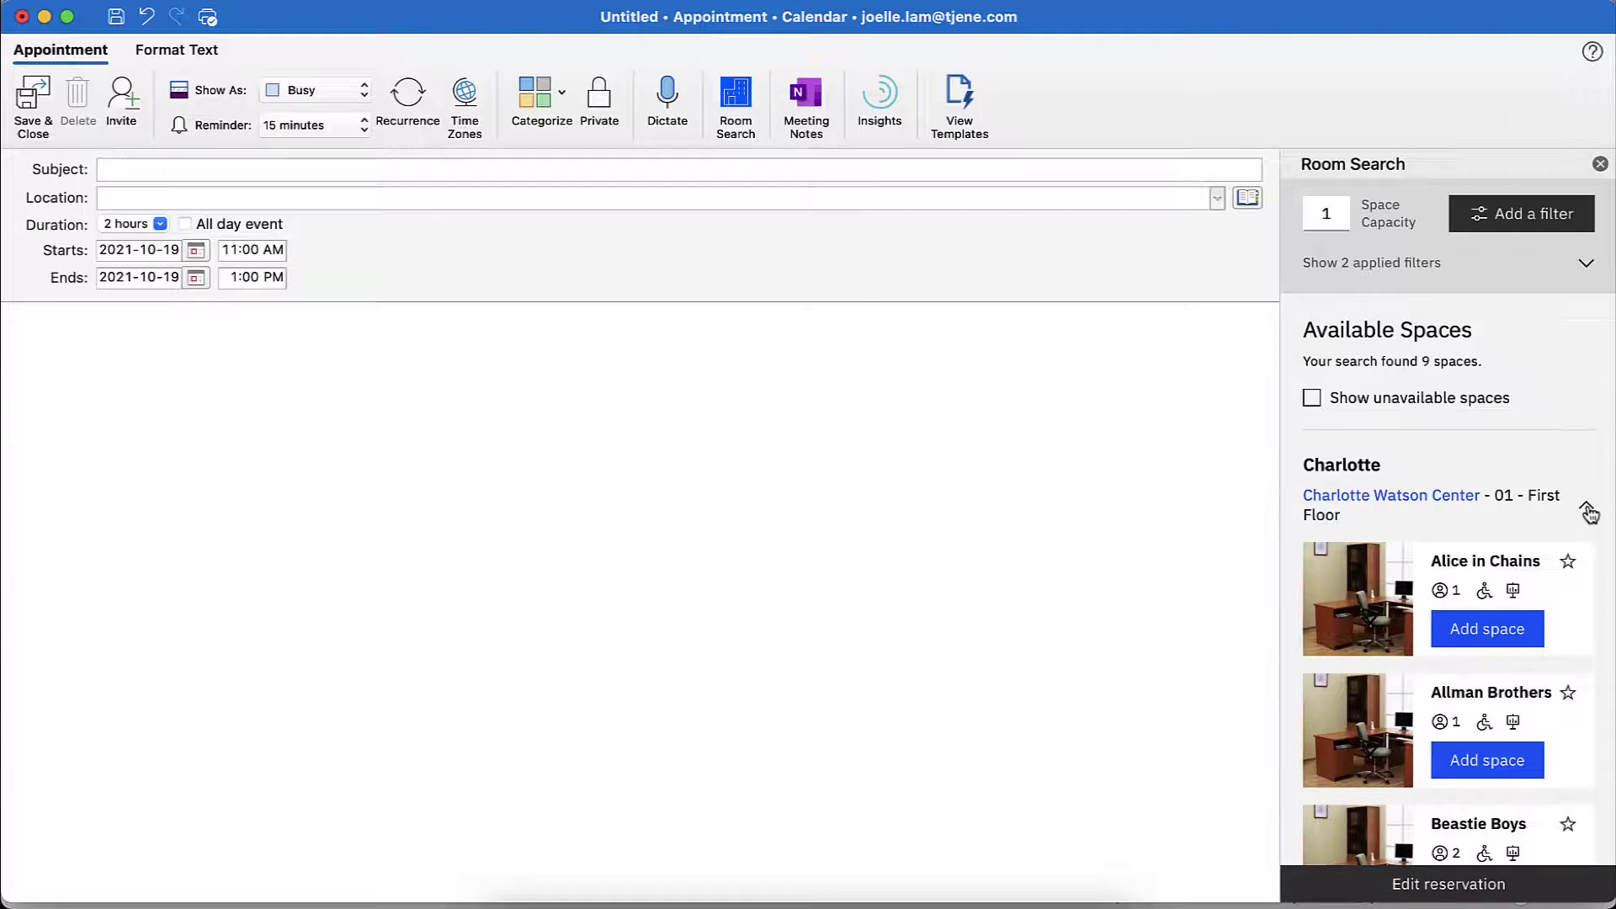
pyautogui.scroll(-5, 1582, 575)
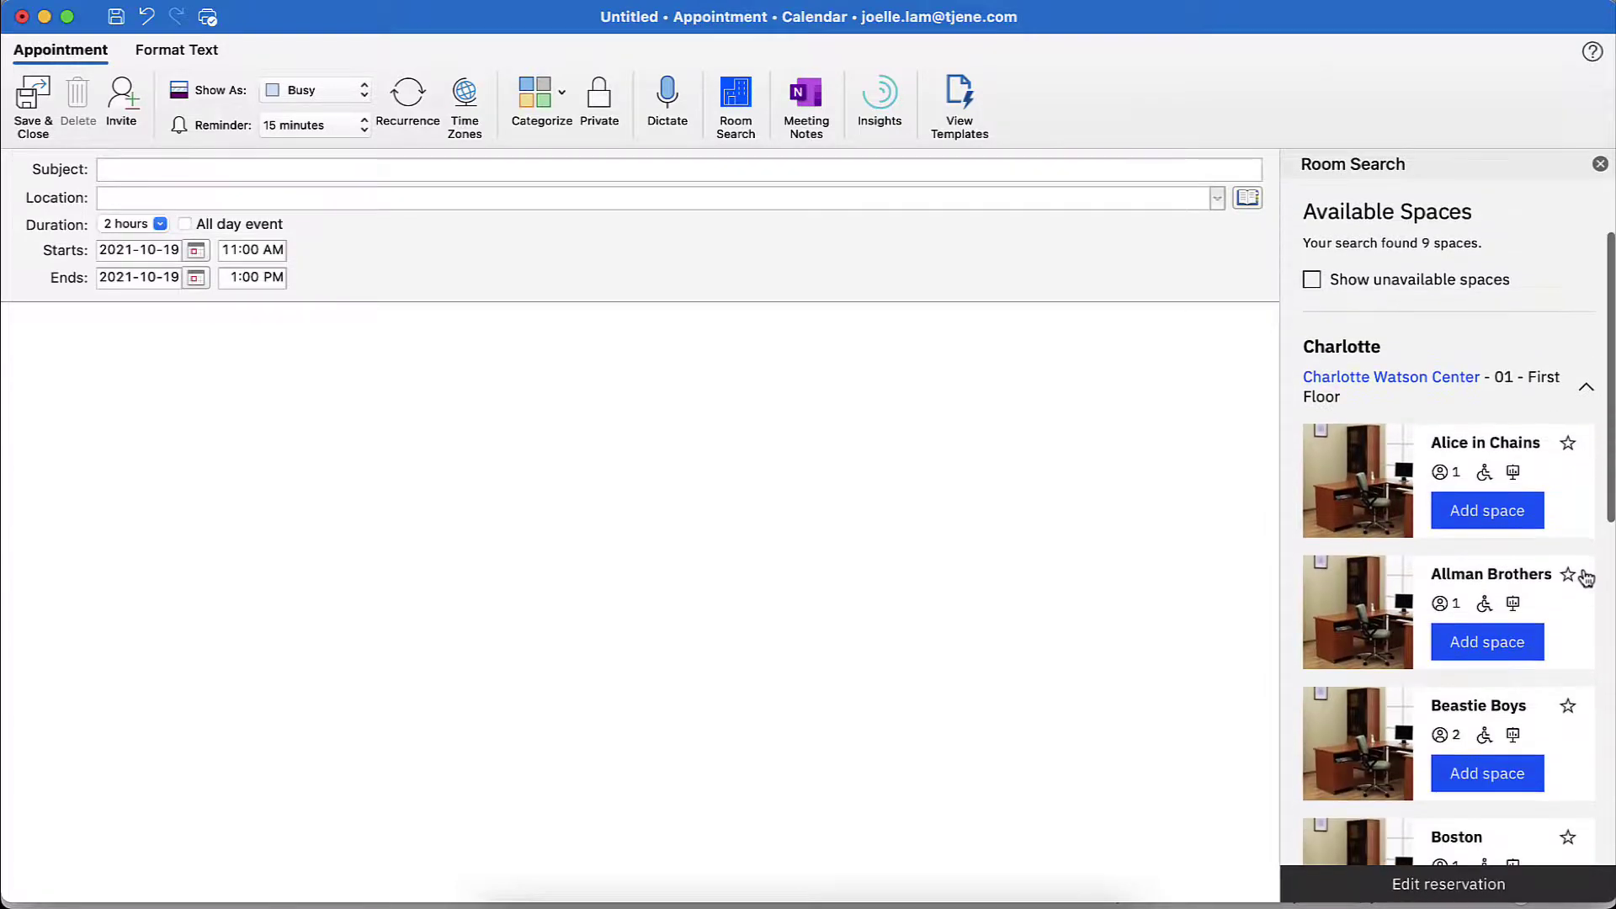
pyautogui.scroll(4, 1585, 577)
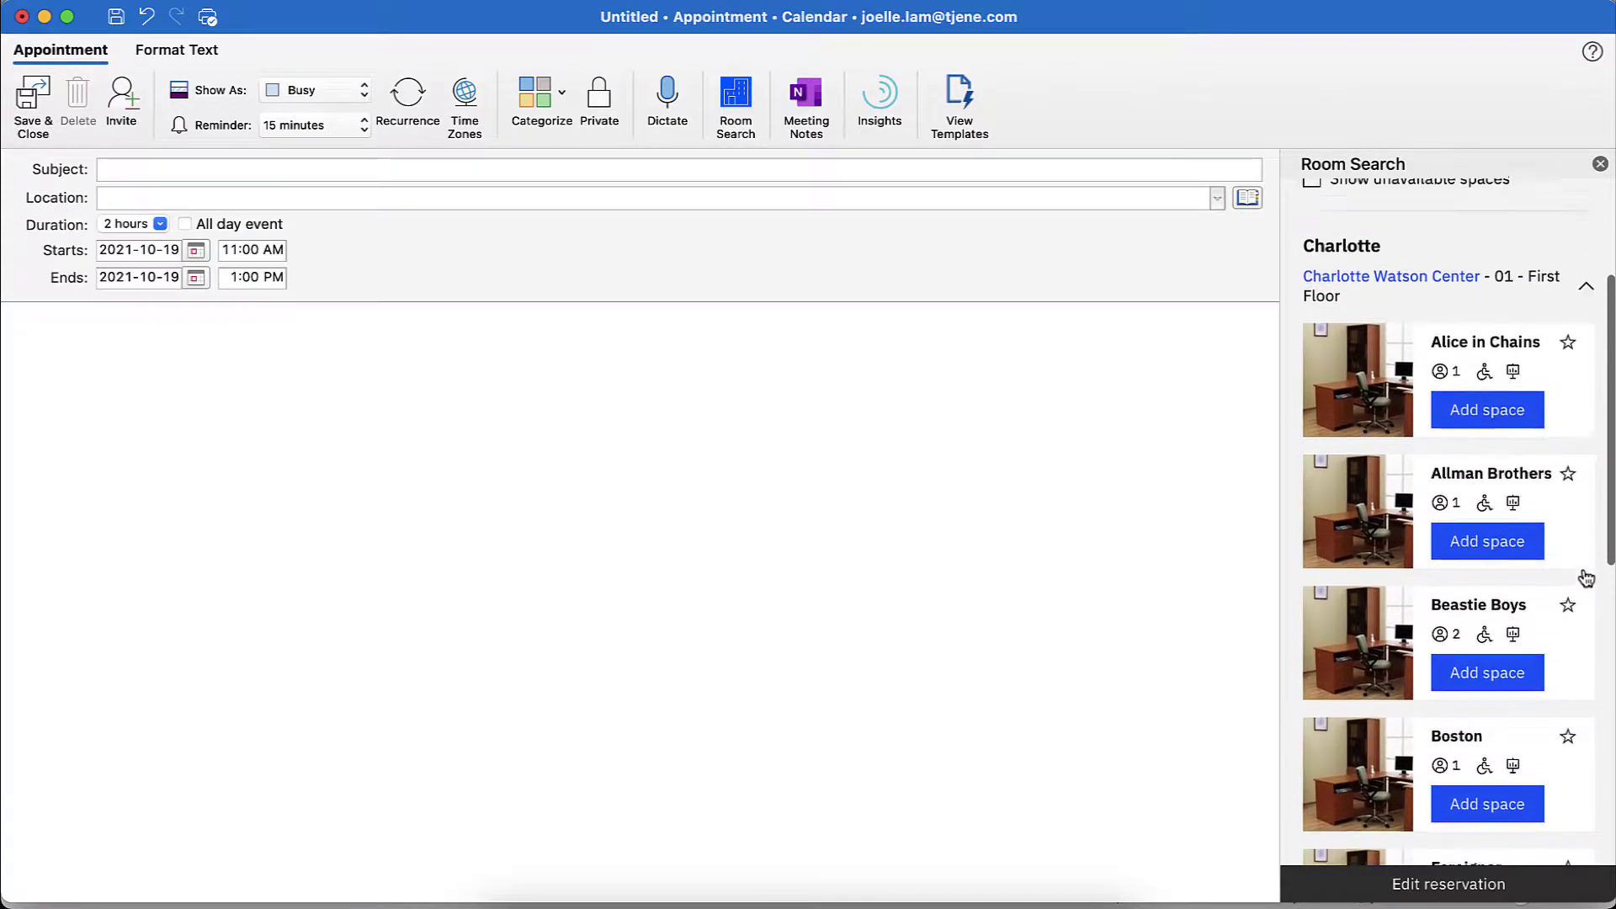
pyautogui.scroll(2, 1586, 578)
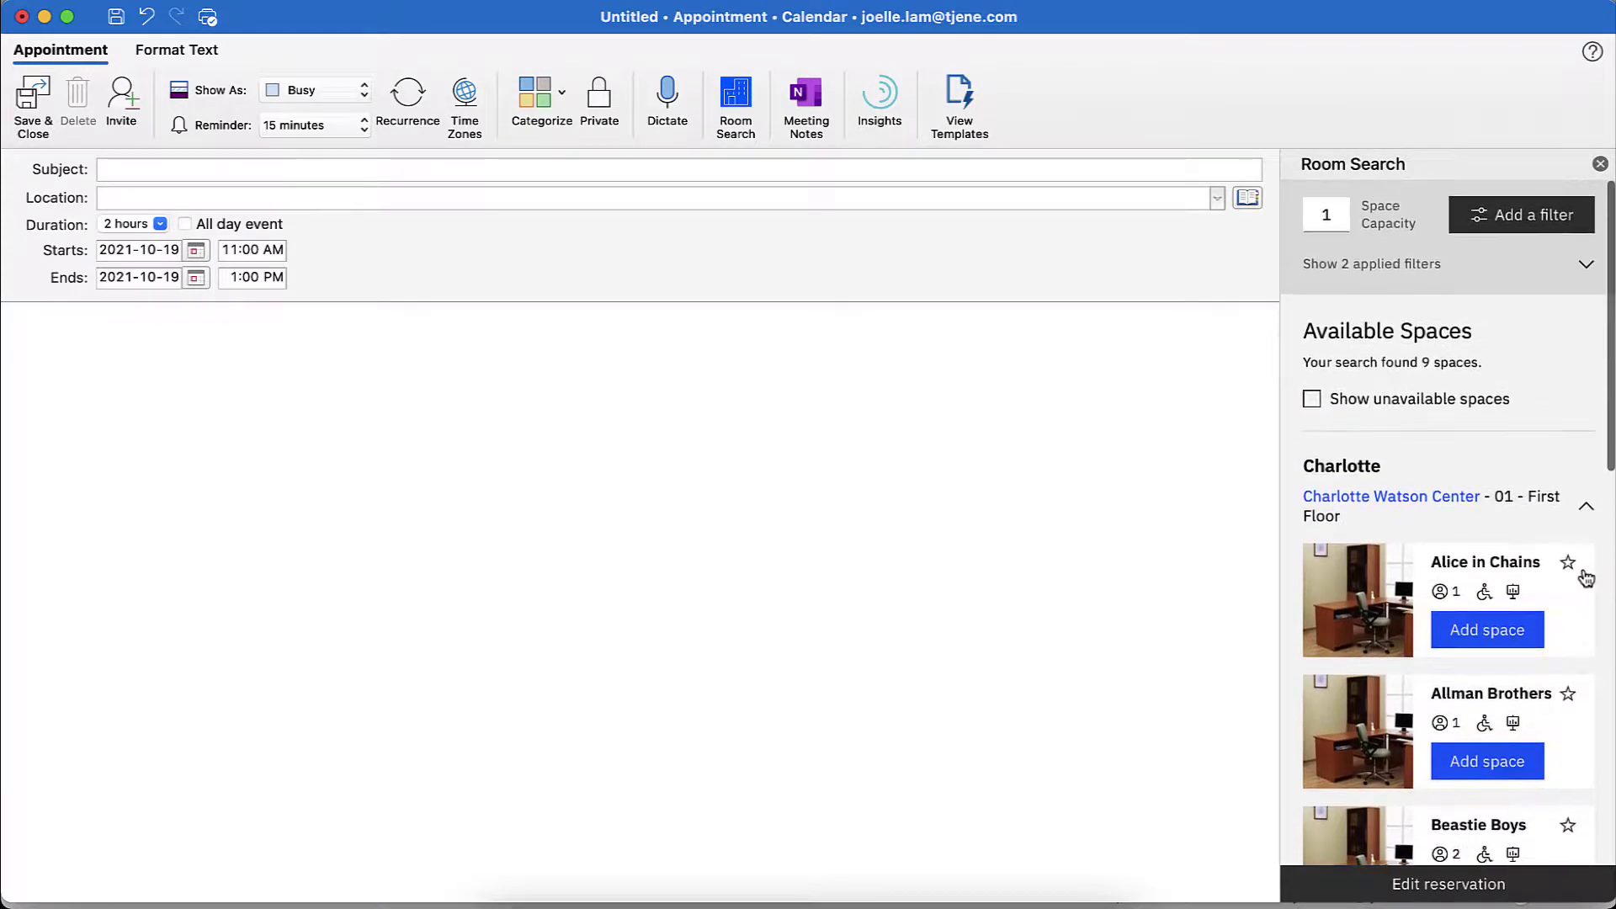
pyautogui.click(1441, 496)
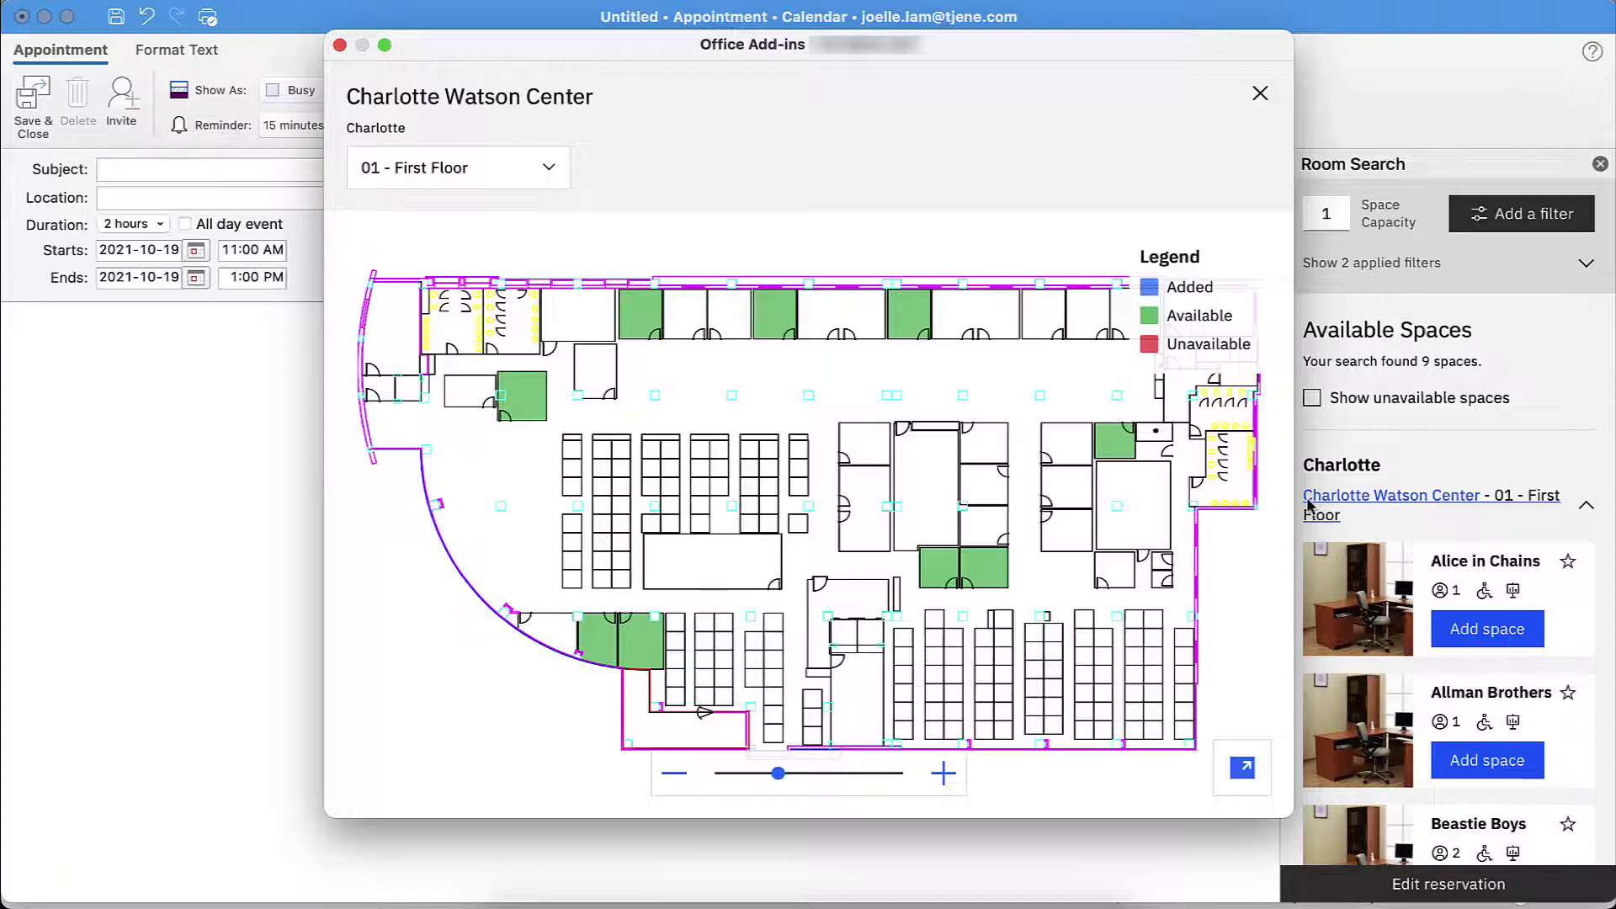
# Select the green Pink Floyd workspace on the floor plan and add it as the meeting room
pyautogui.click(987, 573)
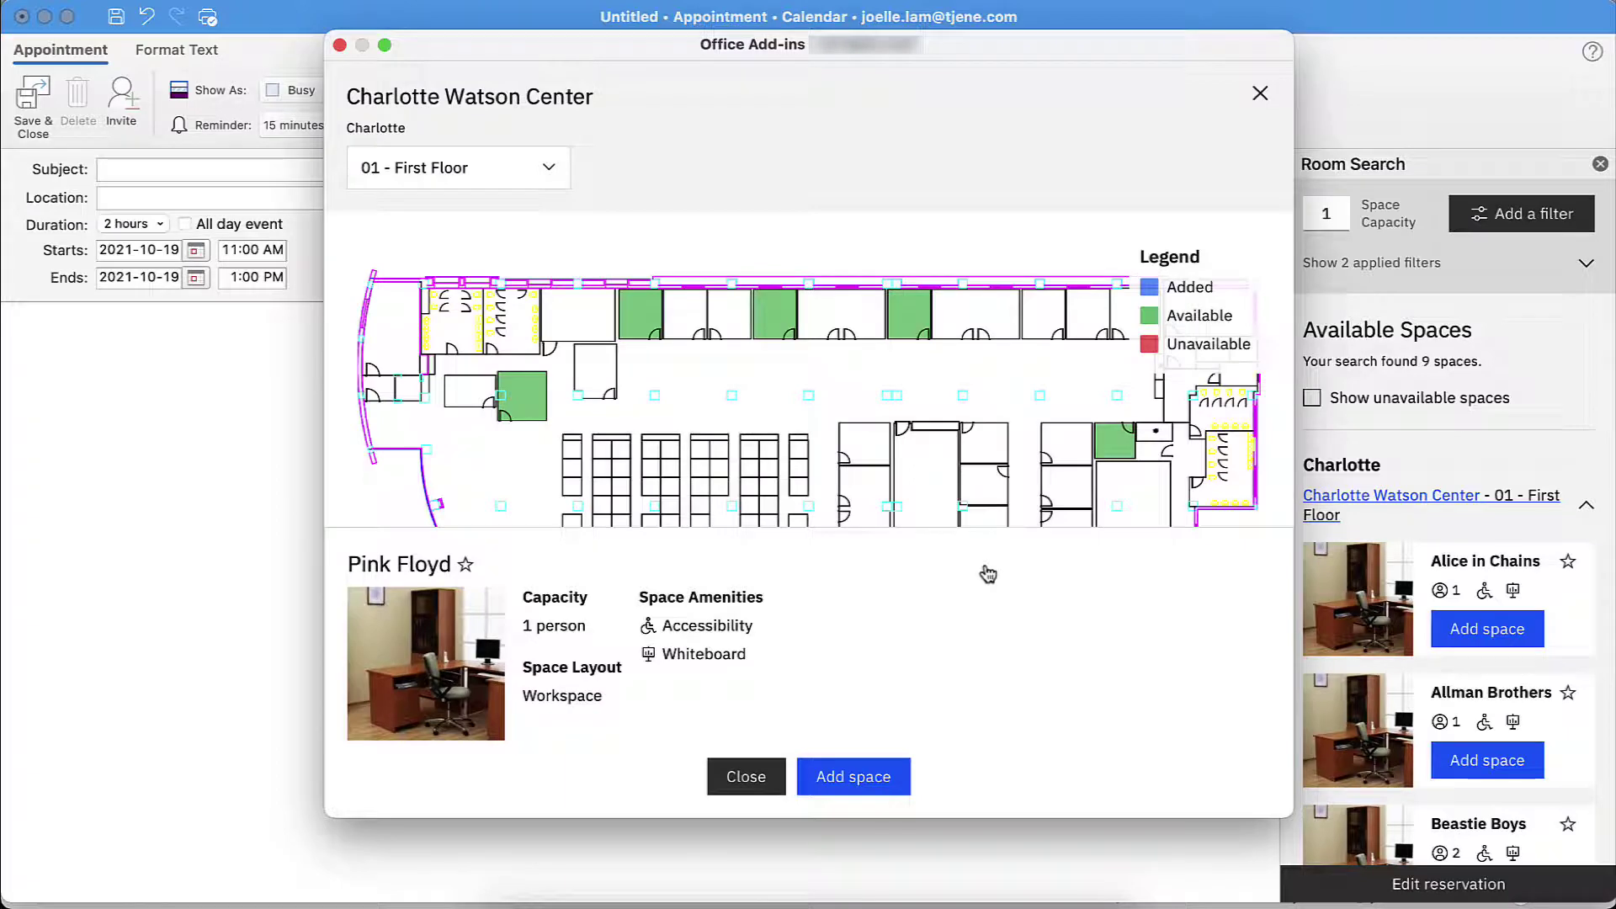
pyautogui.click(857, 772)
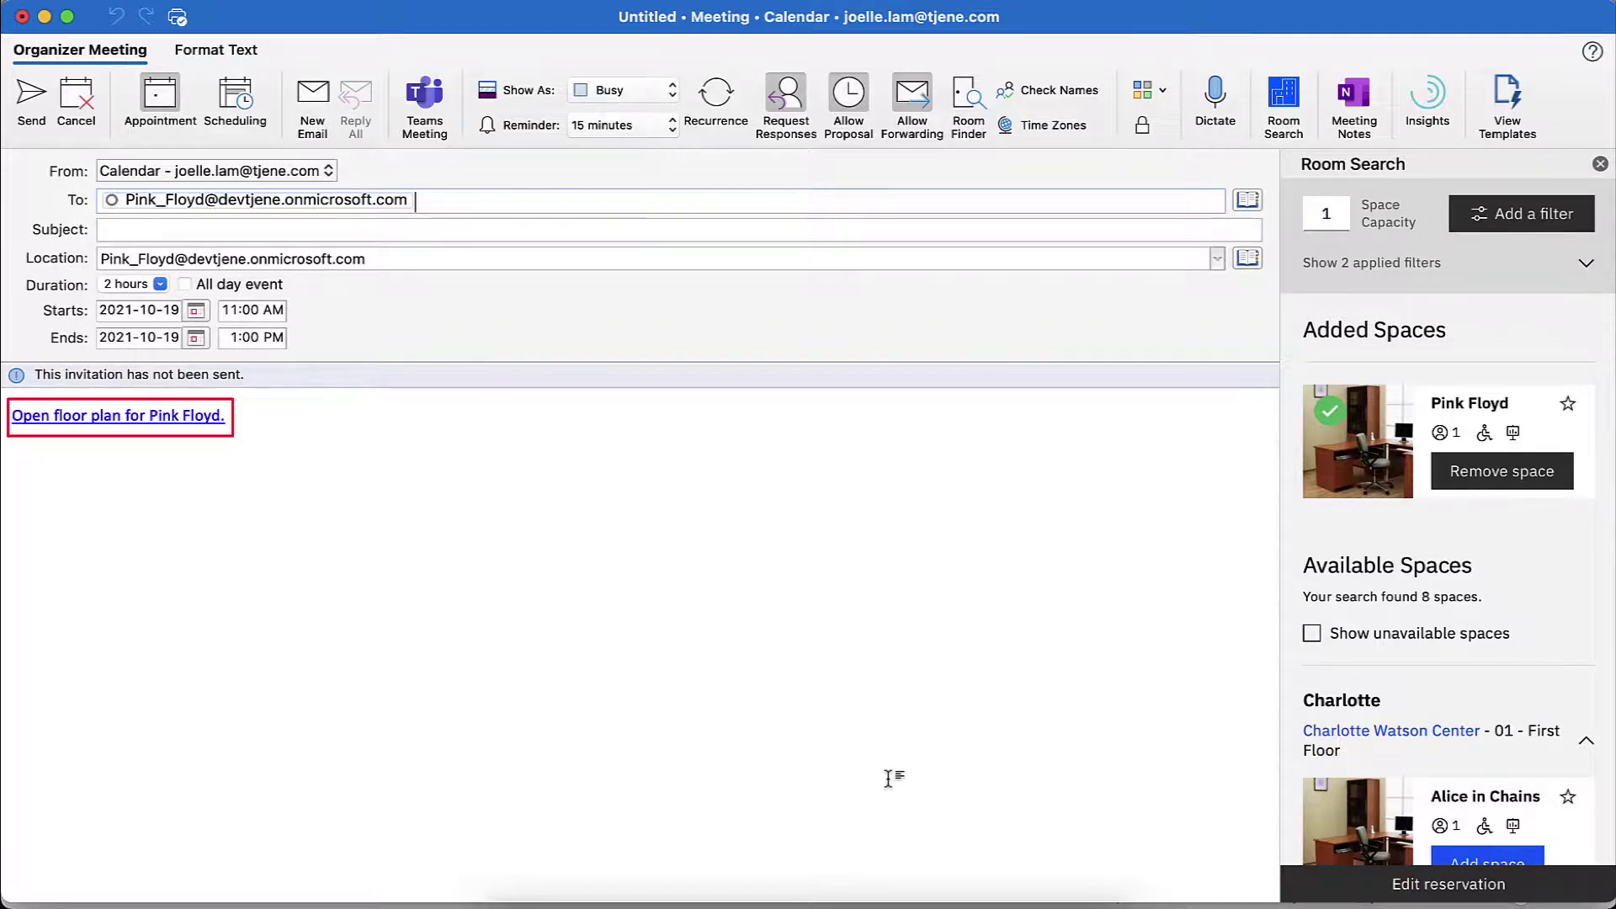
# Title the meeting 'Tuesday Workspace' and send the invitation
pyautogui.click(604, 229)
pyautogui.write('Tuesday')
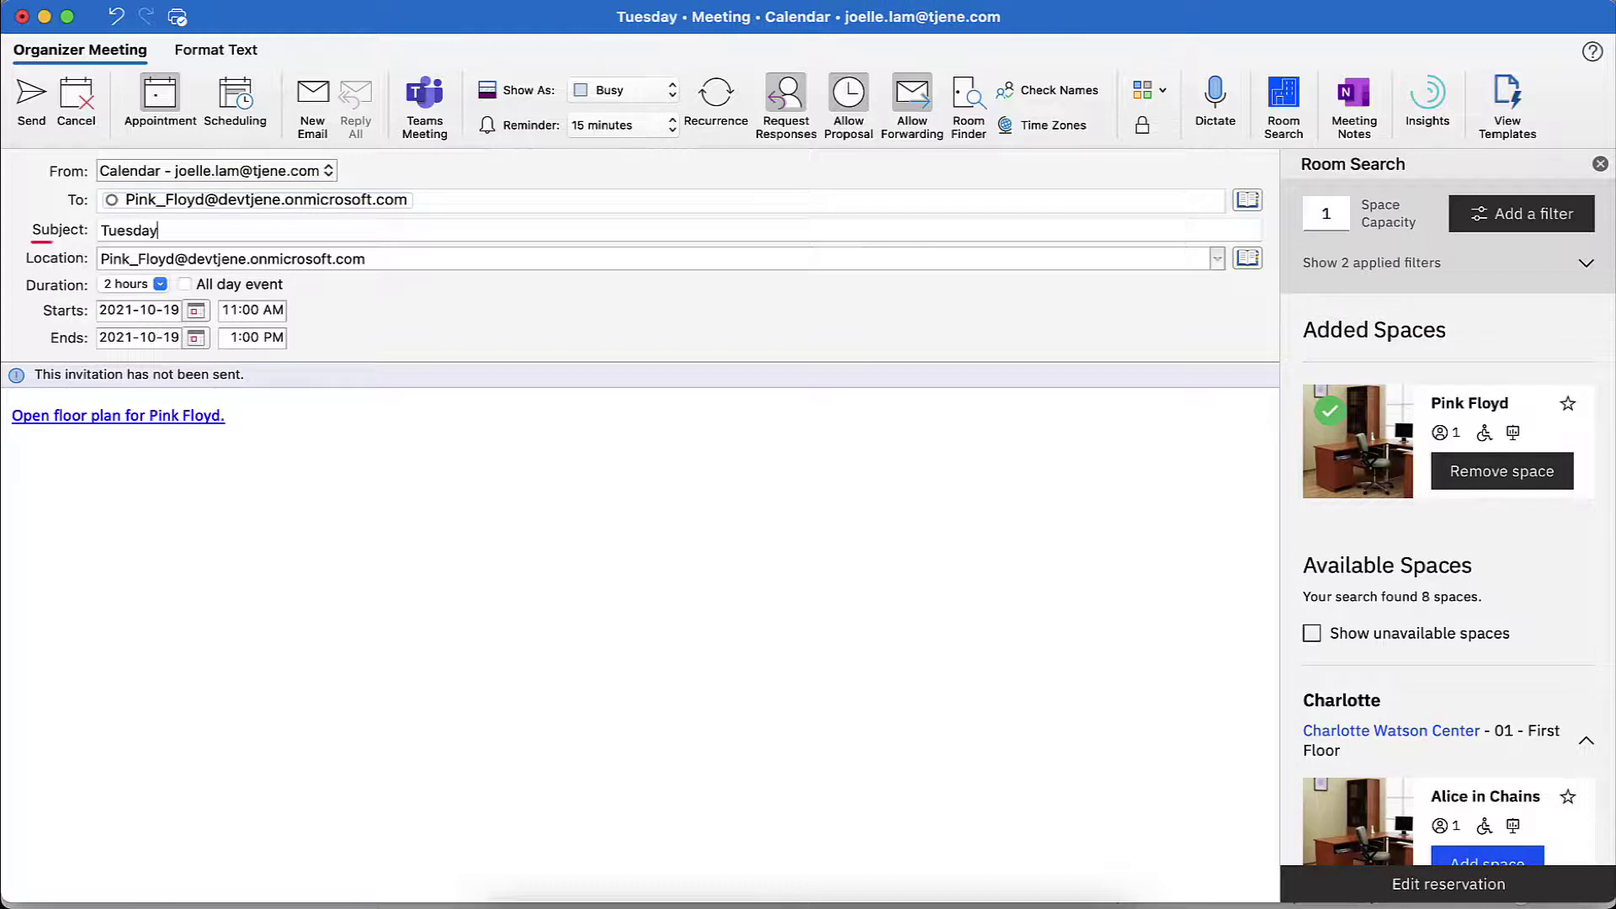
pyautogui.write(' Workspace')
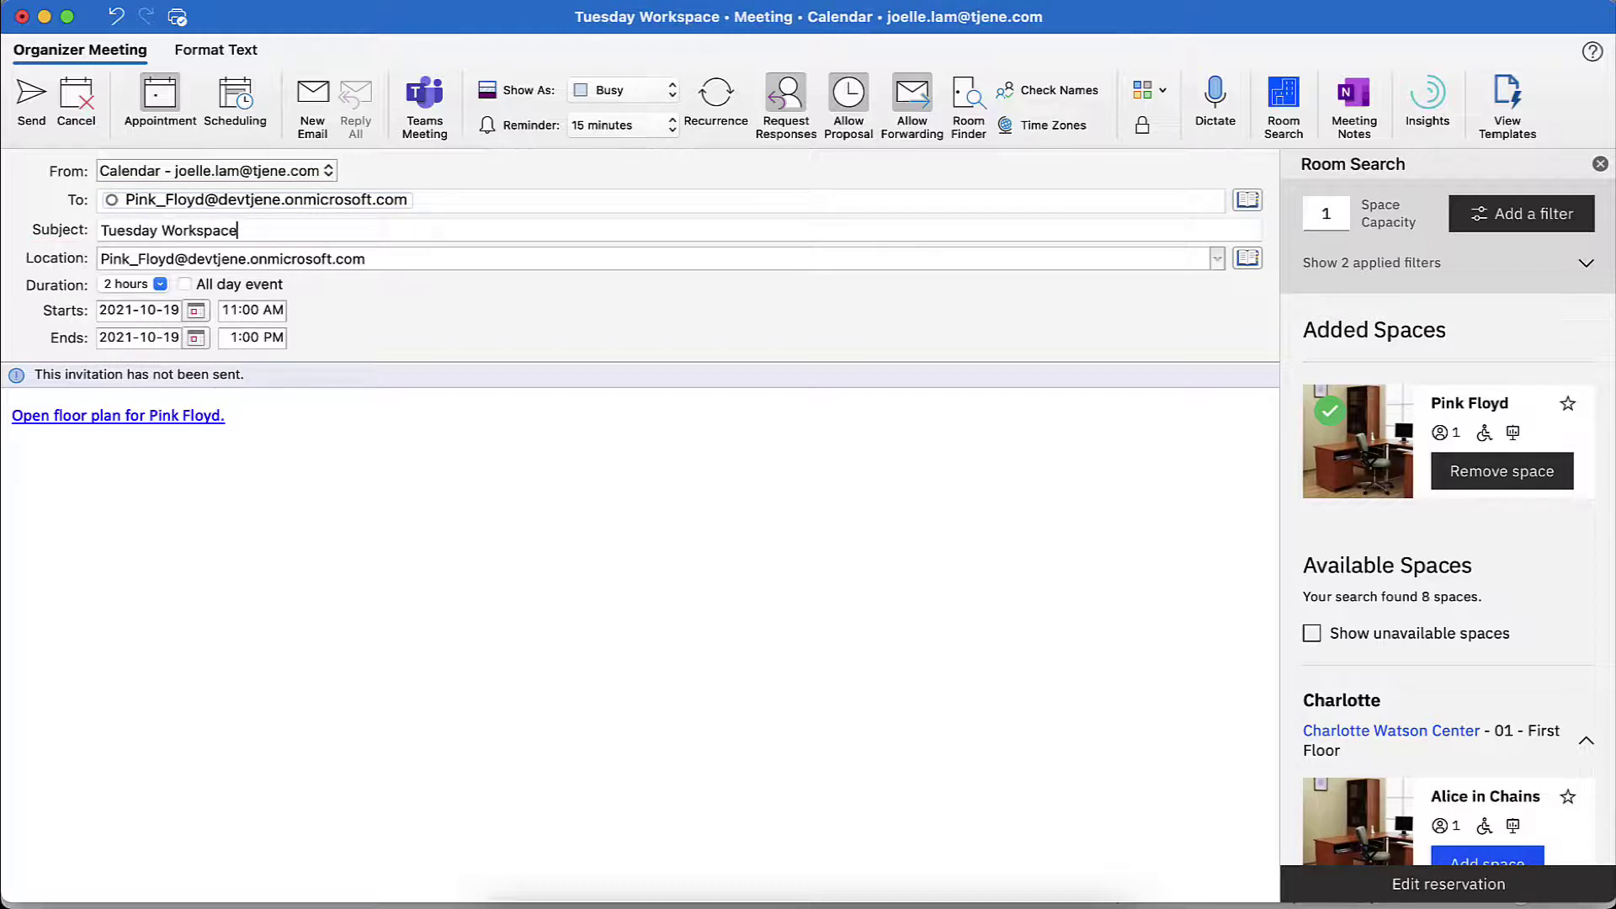
pyautogui.click(27, 102)
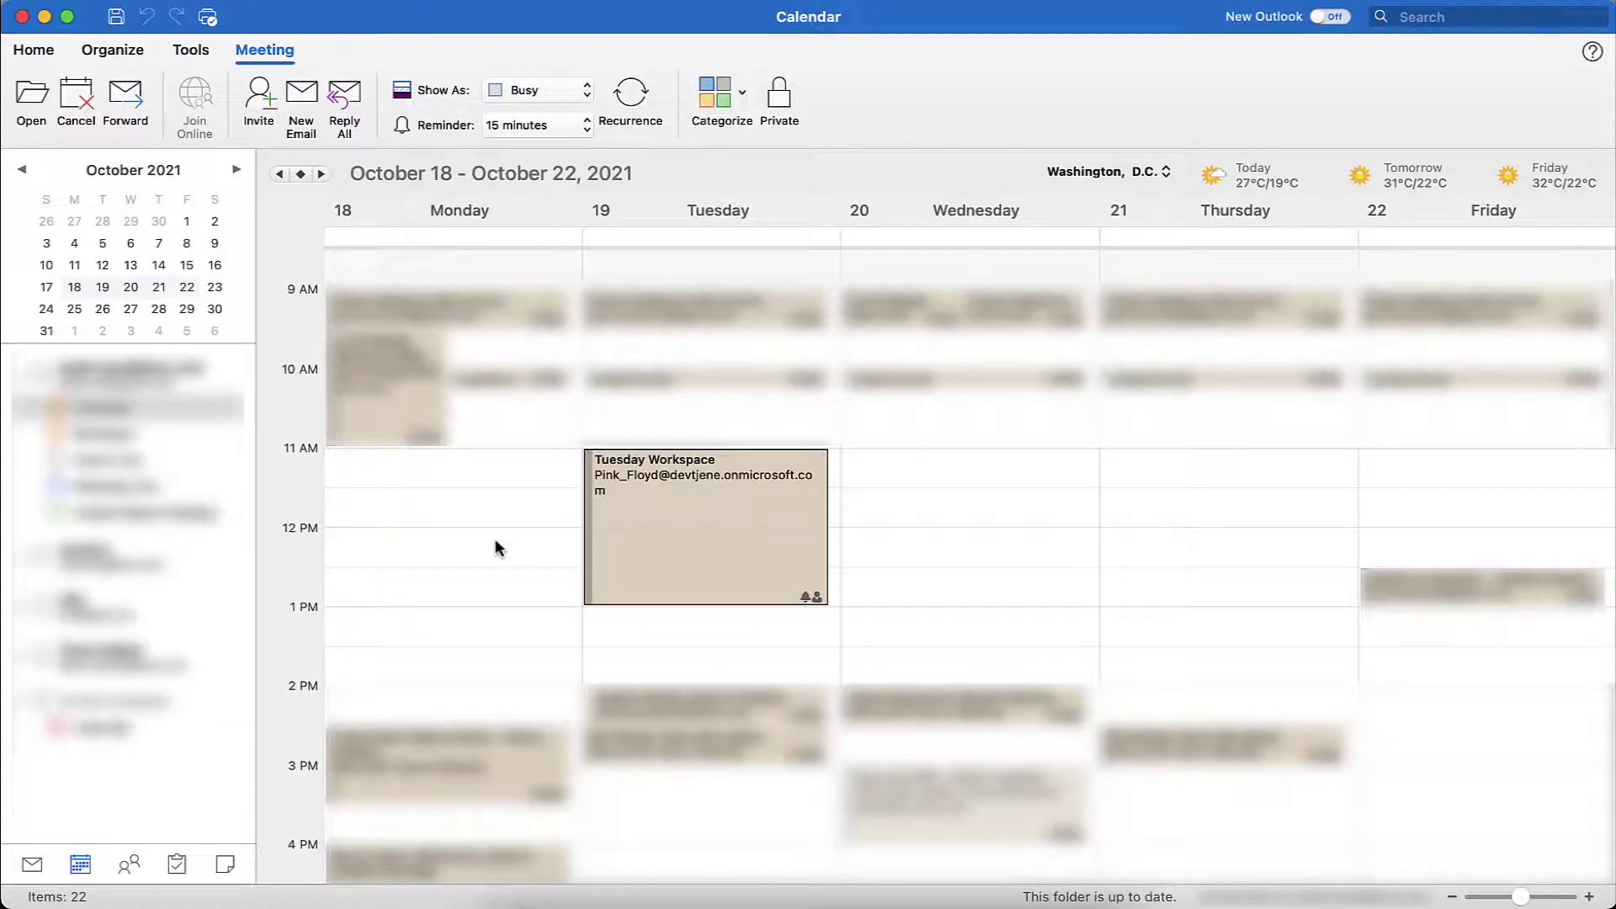
pyautogui.click(34, 50)
# Start a new meeting on 20 October 2021 at 11:00 AM lasting 1 hour, with Room Search showing
pyautogui.click(118, 97)
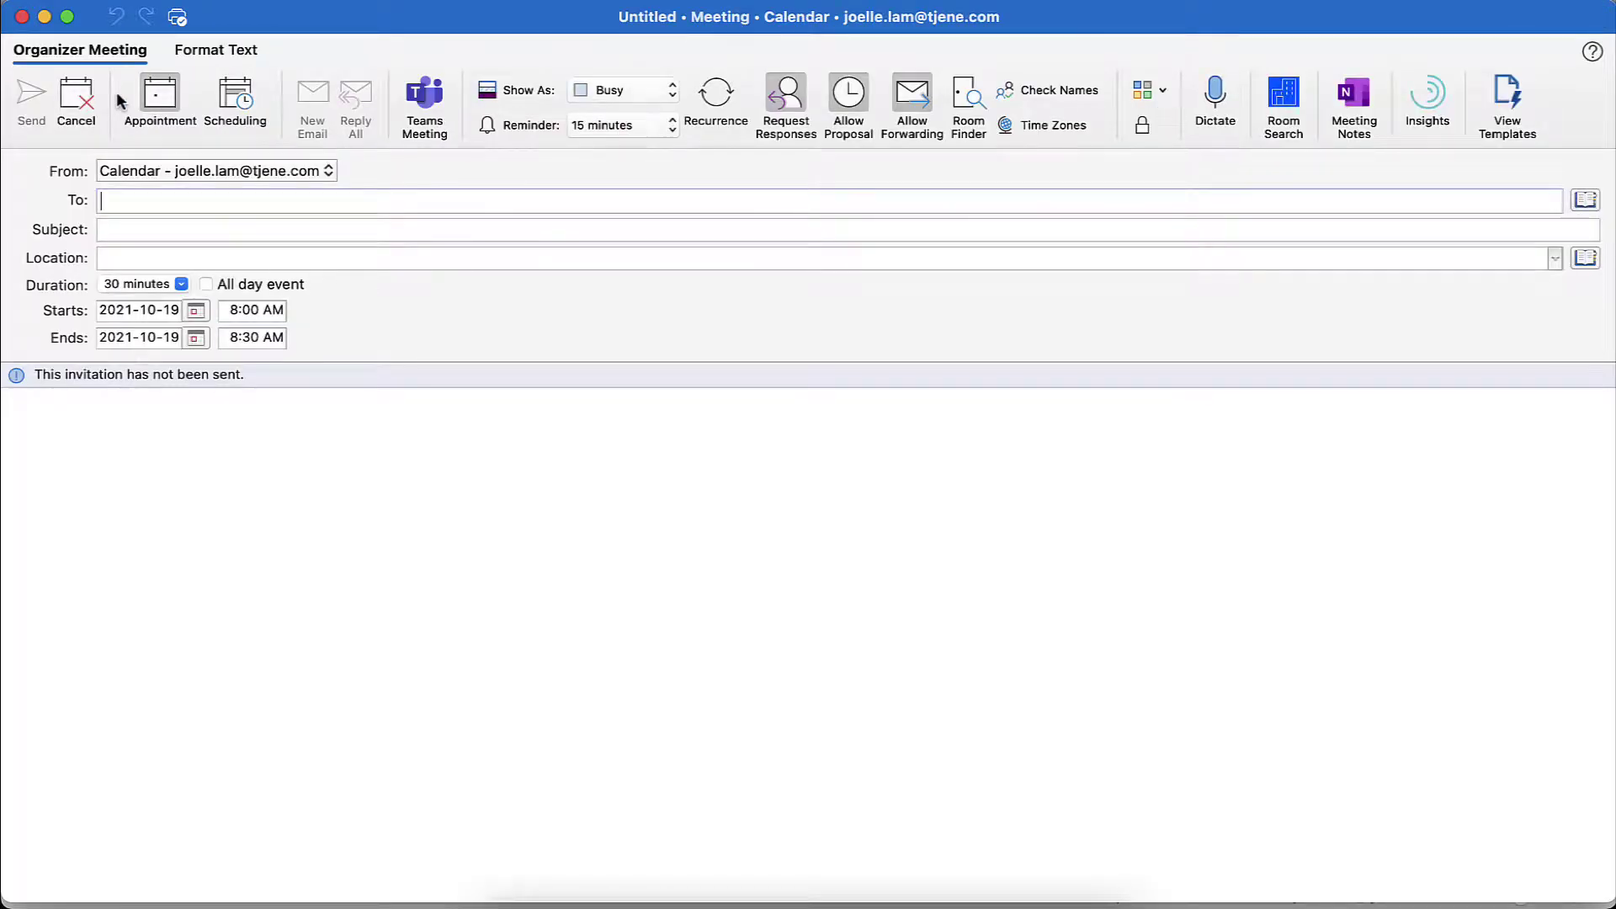
pyautogui.click(196, 311)
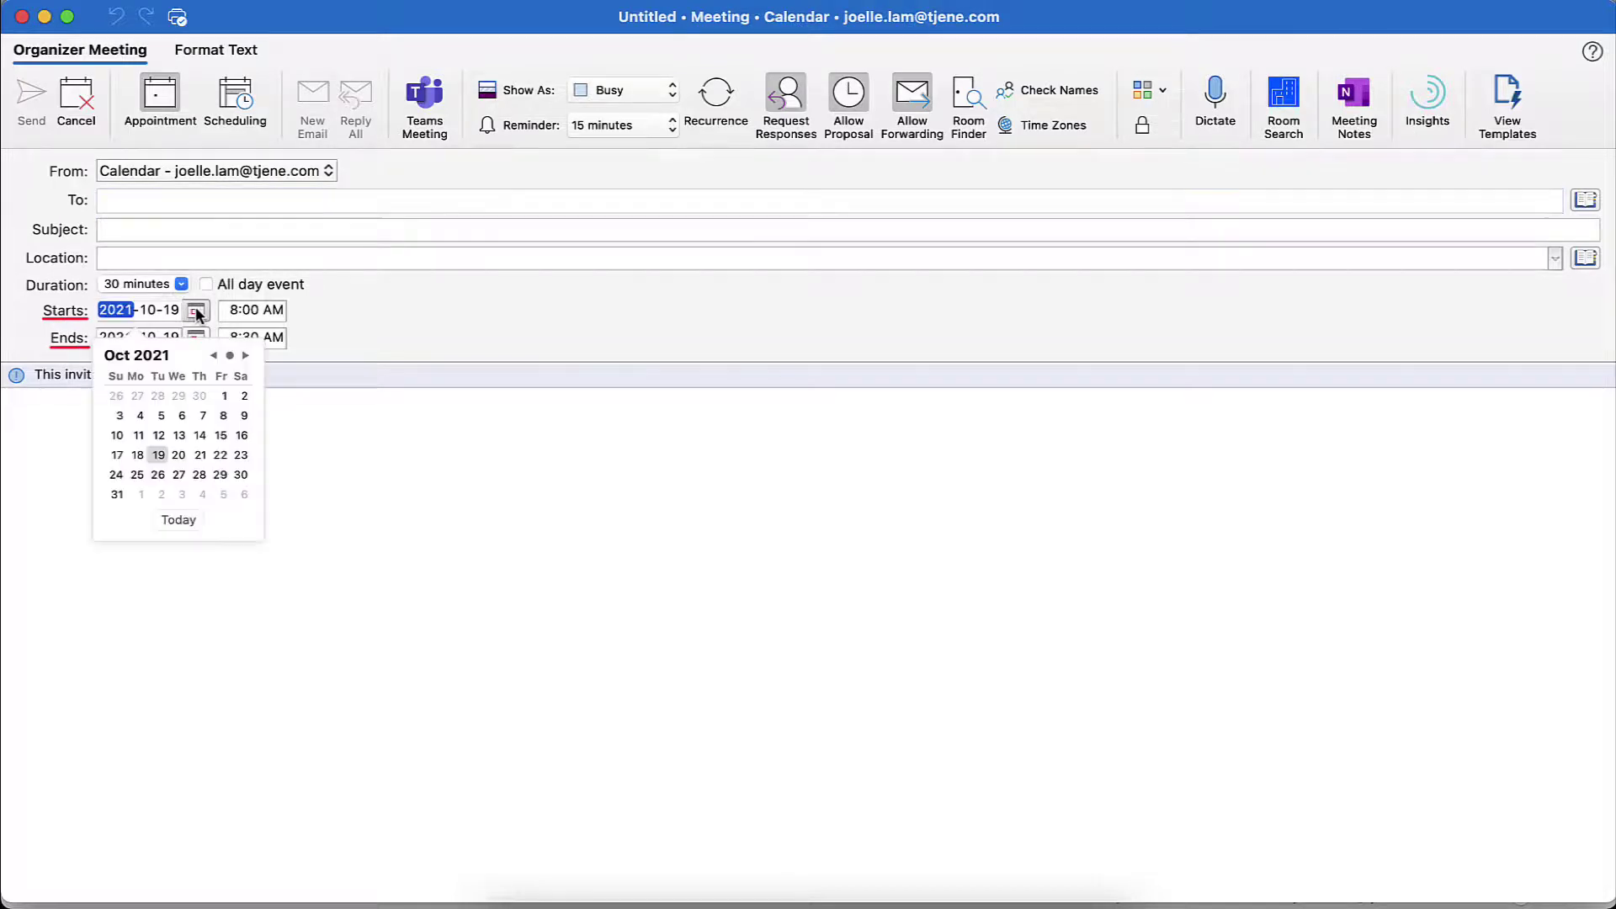
pyautogui.click(178, 454)
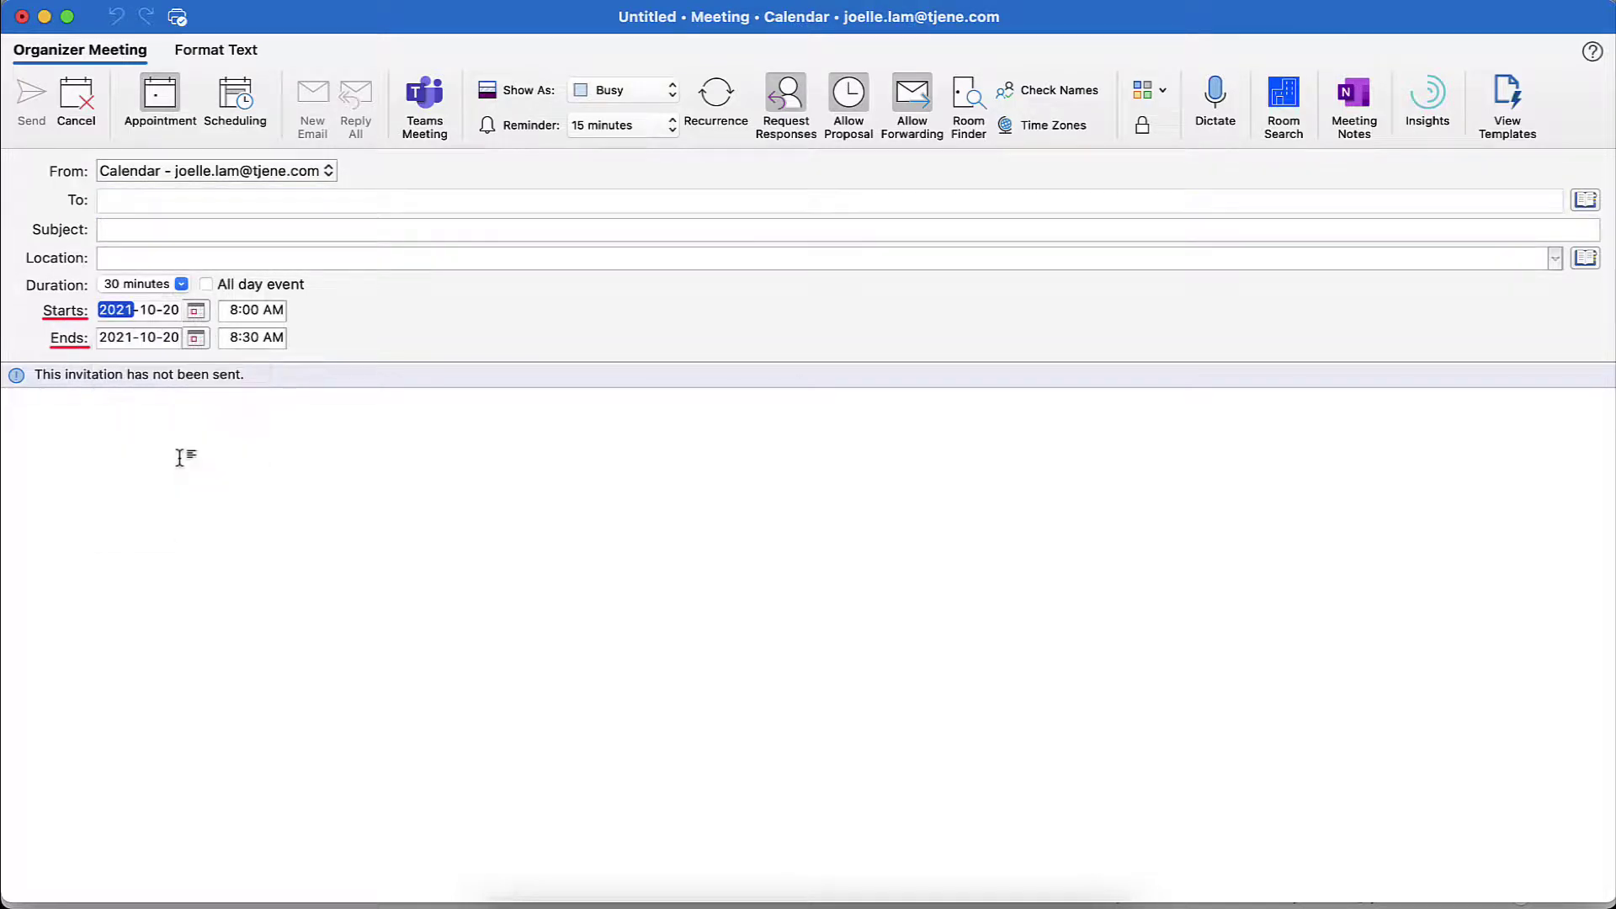
pyautogui.click(234, 312)
pyautogui.write('11')
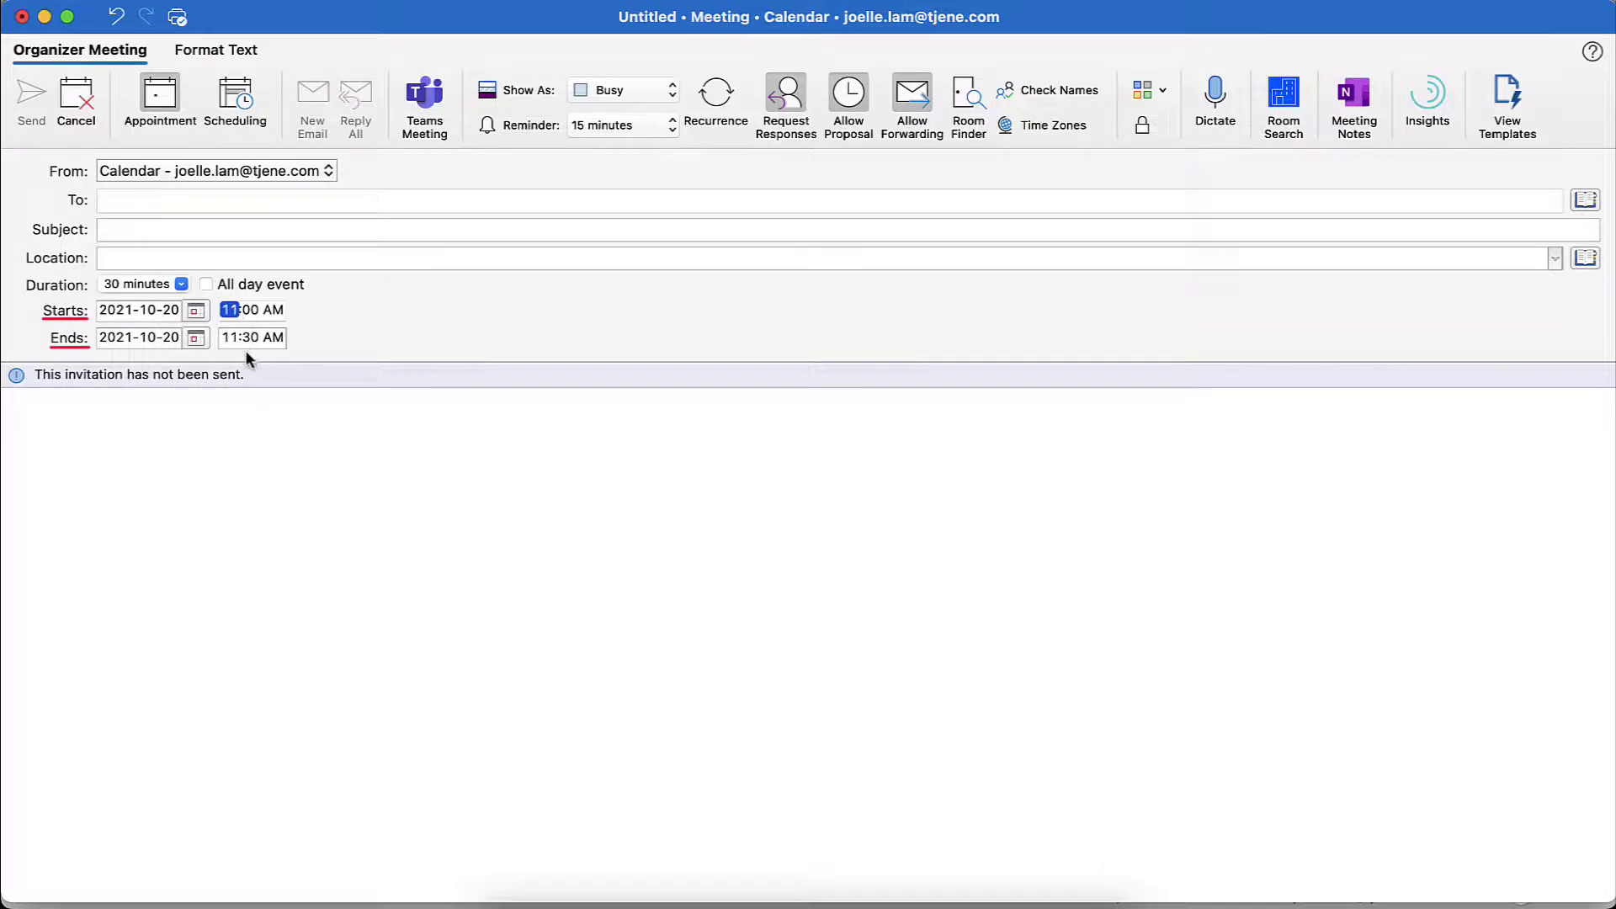
pyautogui.click(180, 285)
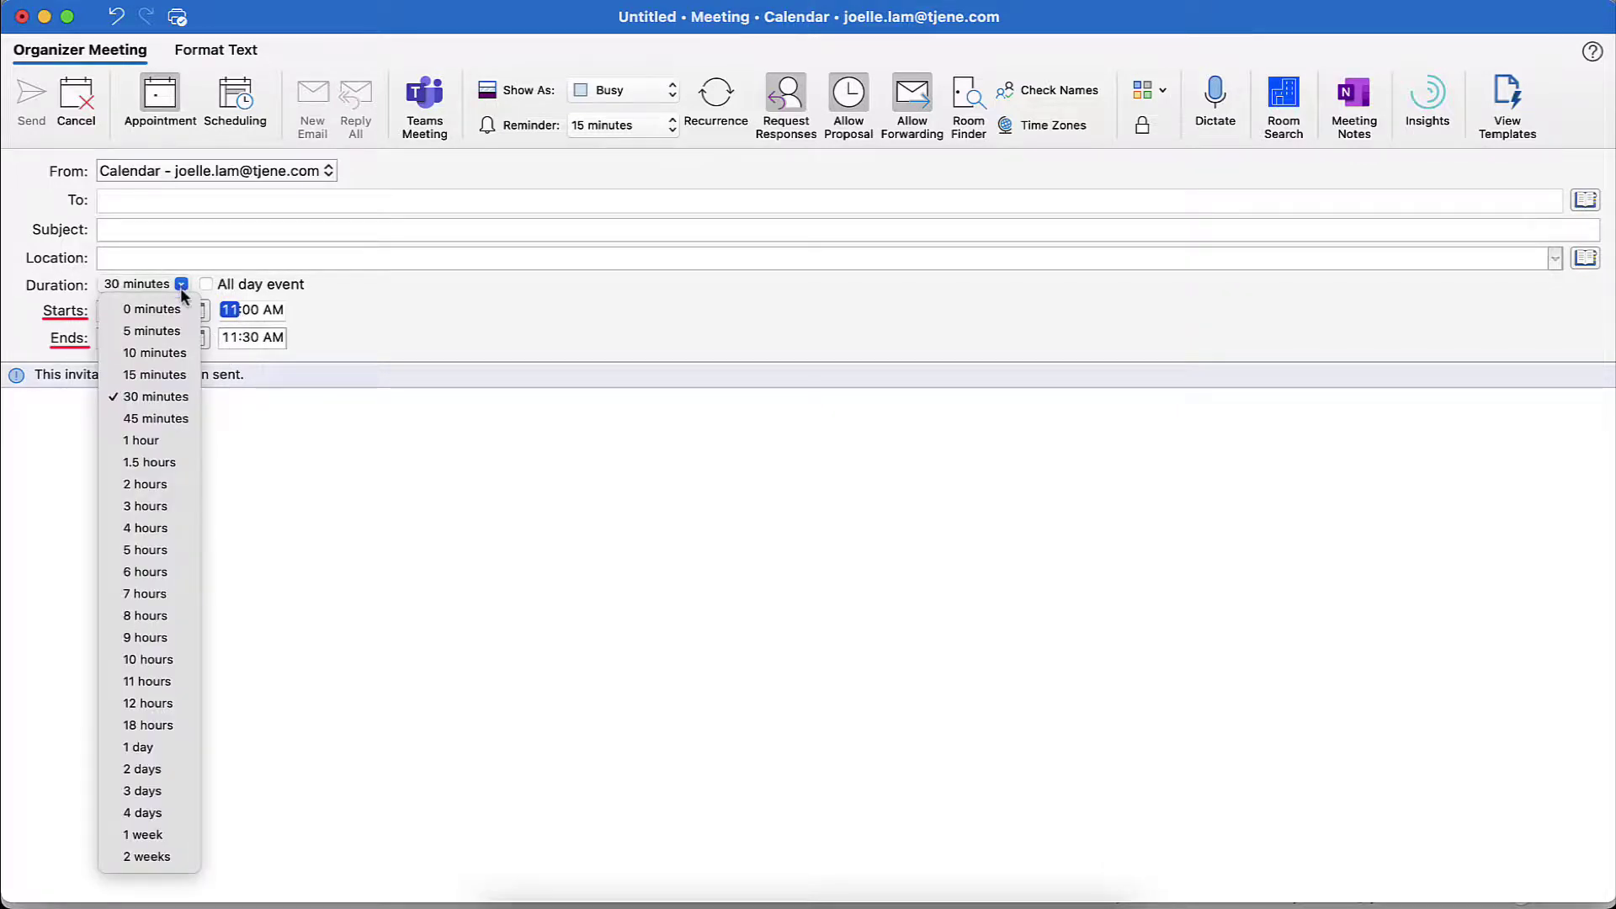
pyautogui.click(159, 443)
pyautogui.click(159, 443)
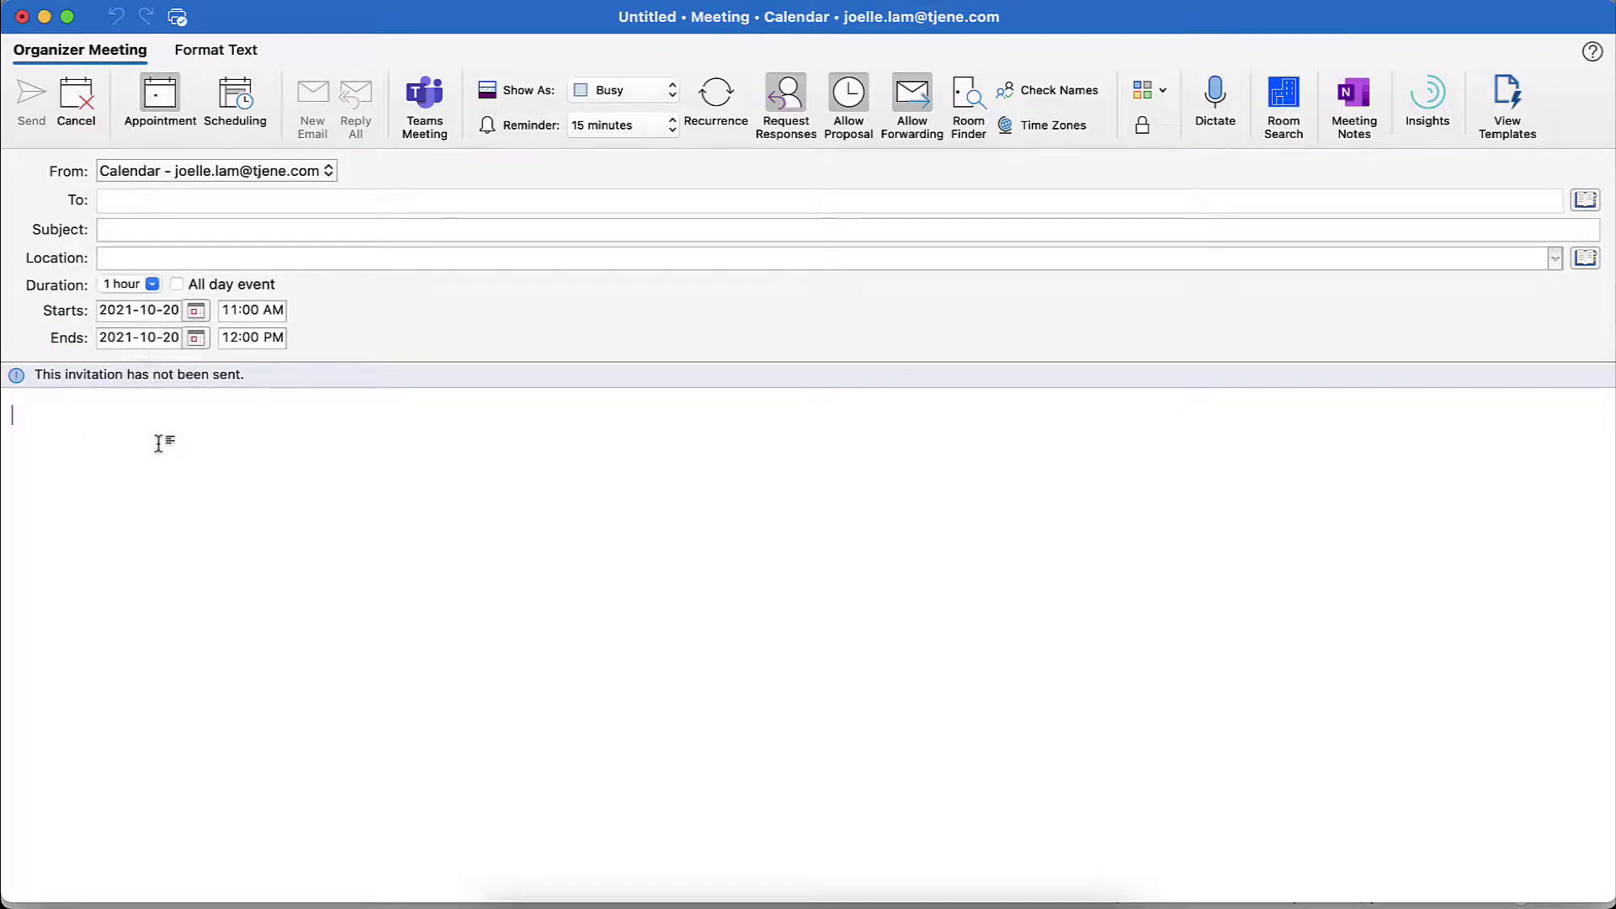
pyautogui.click(1273, 107)
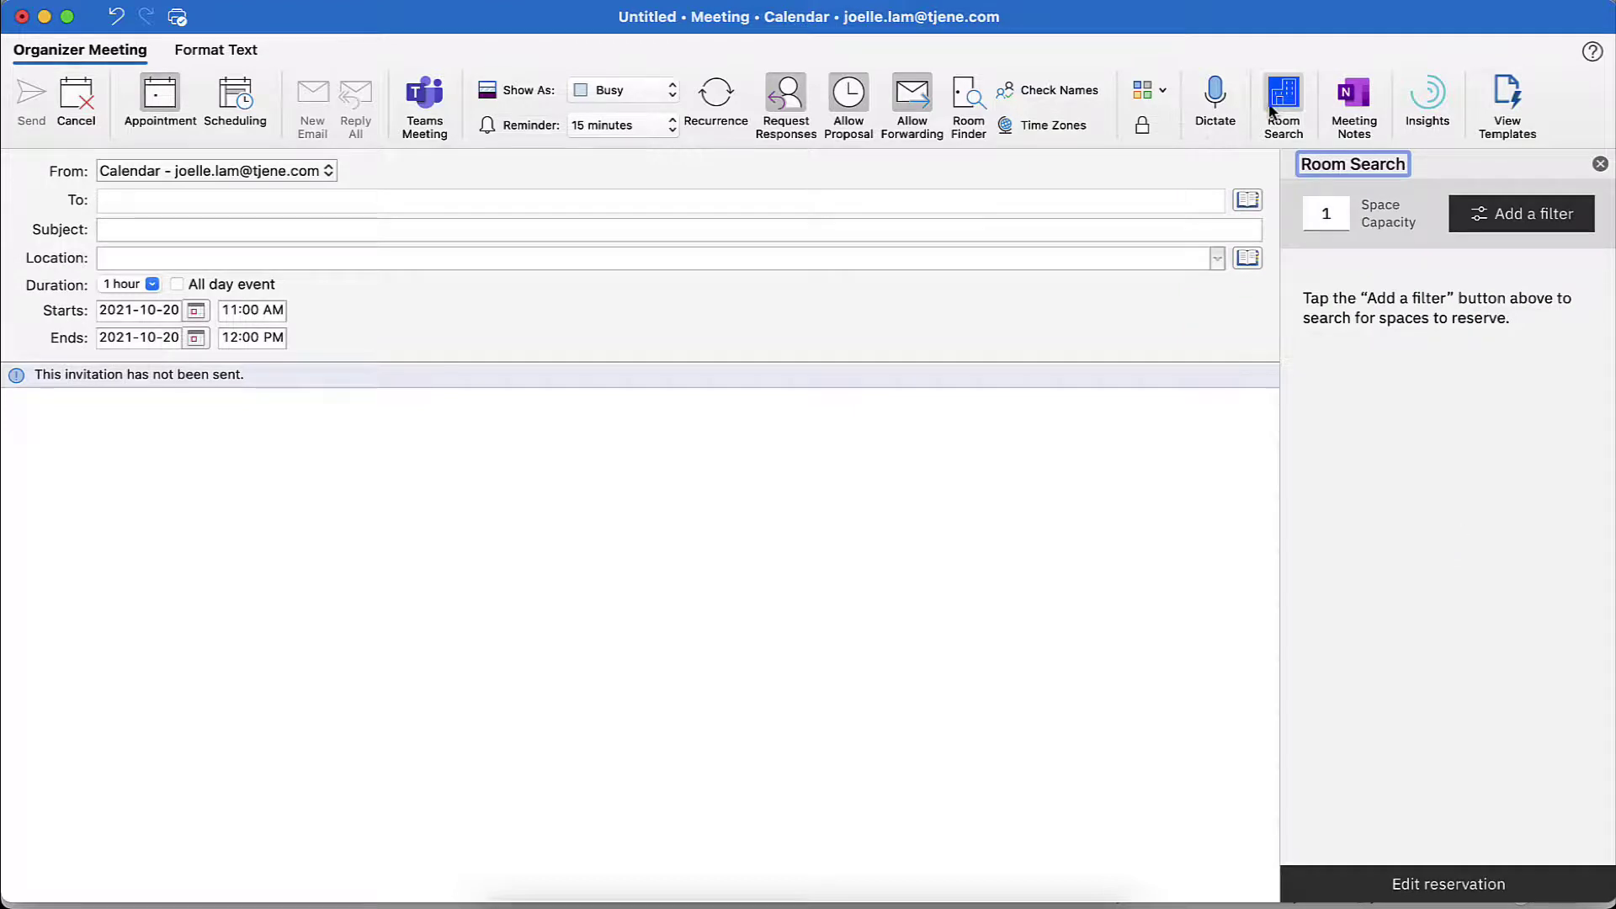
# Add a colleague from the autocomplete list as an invitee and show the room filter options
pyautogui.click(973, 204)
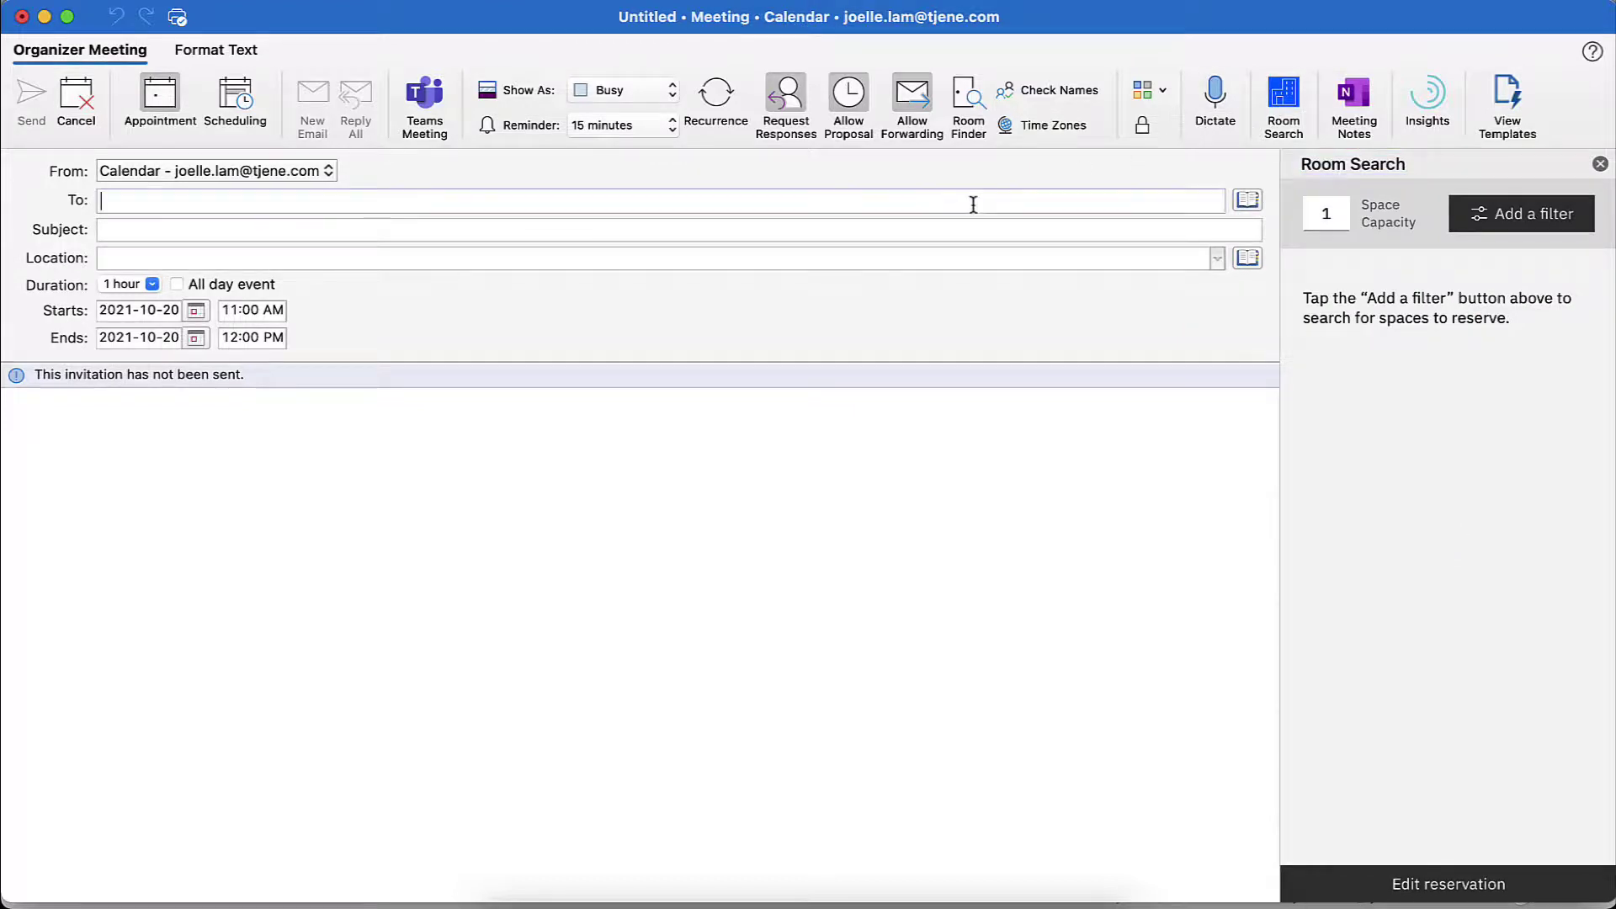
pyautogui.write('heidi')
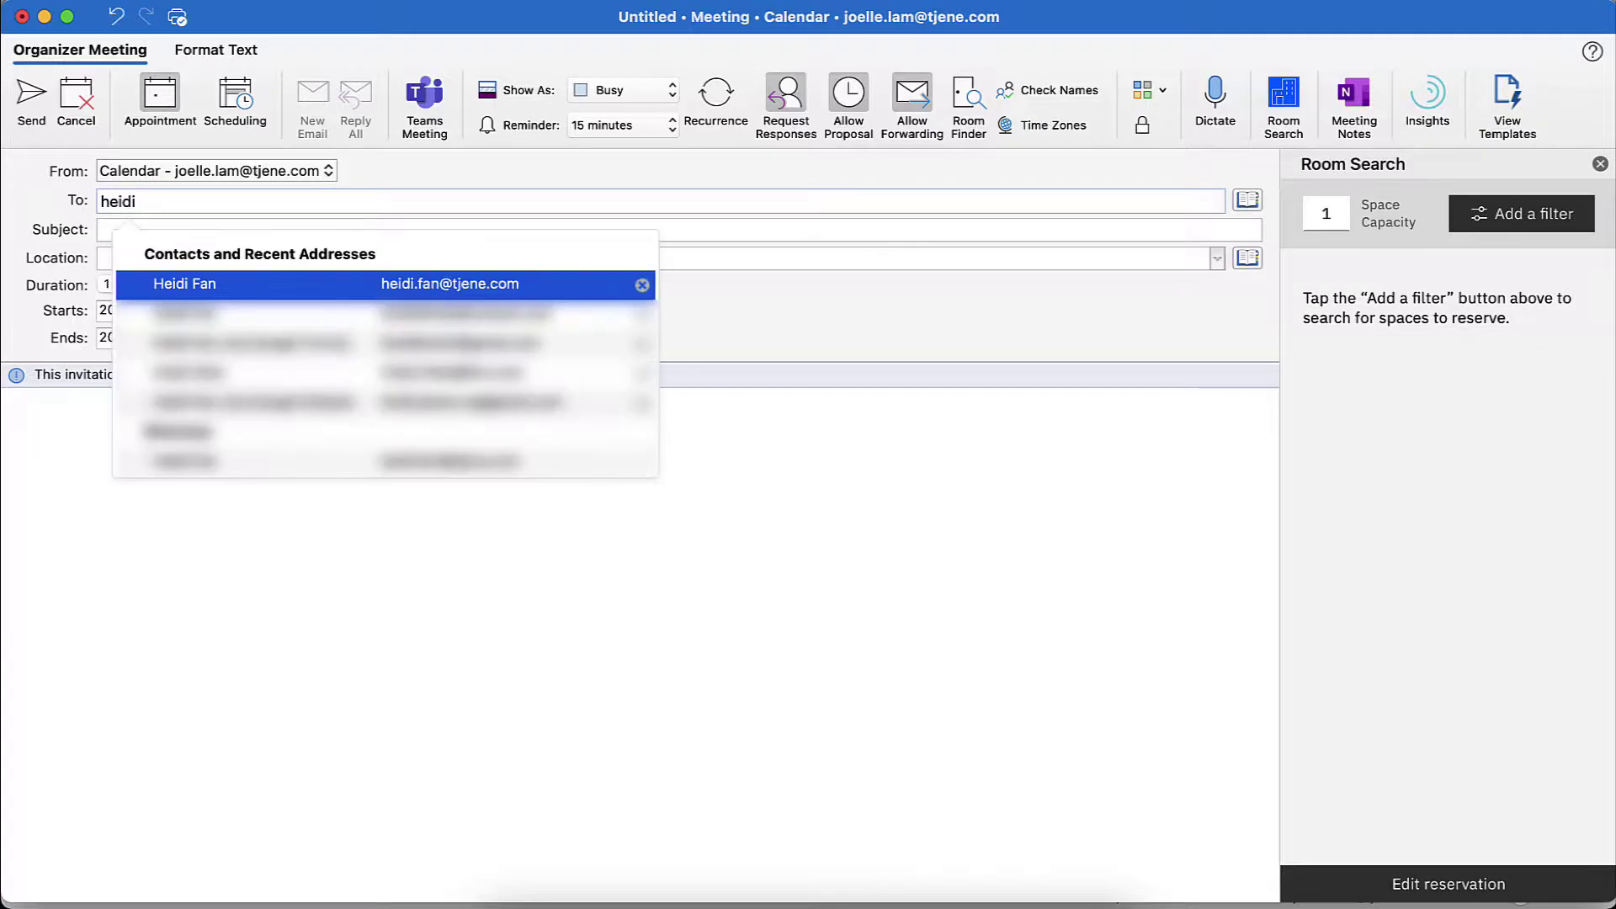
pyautogui.click(558, 288)
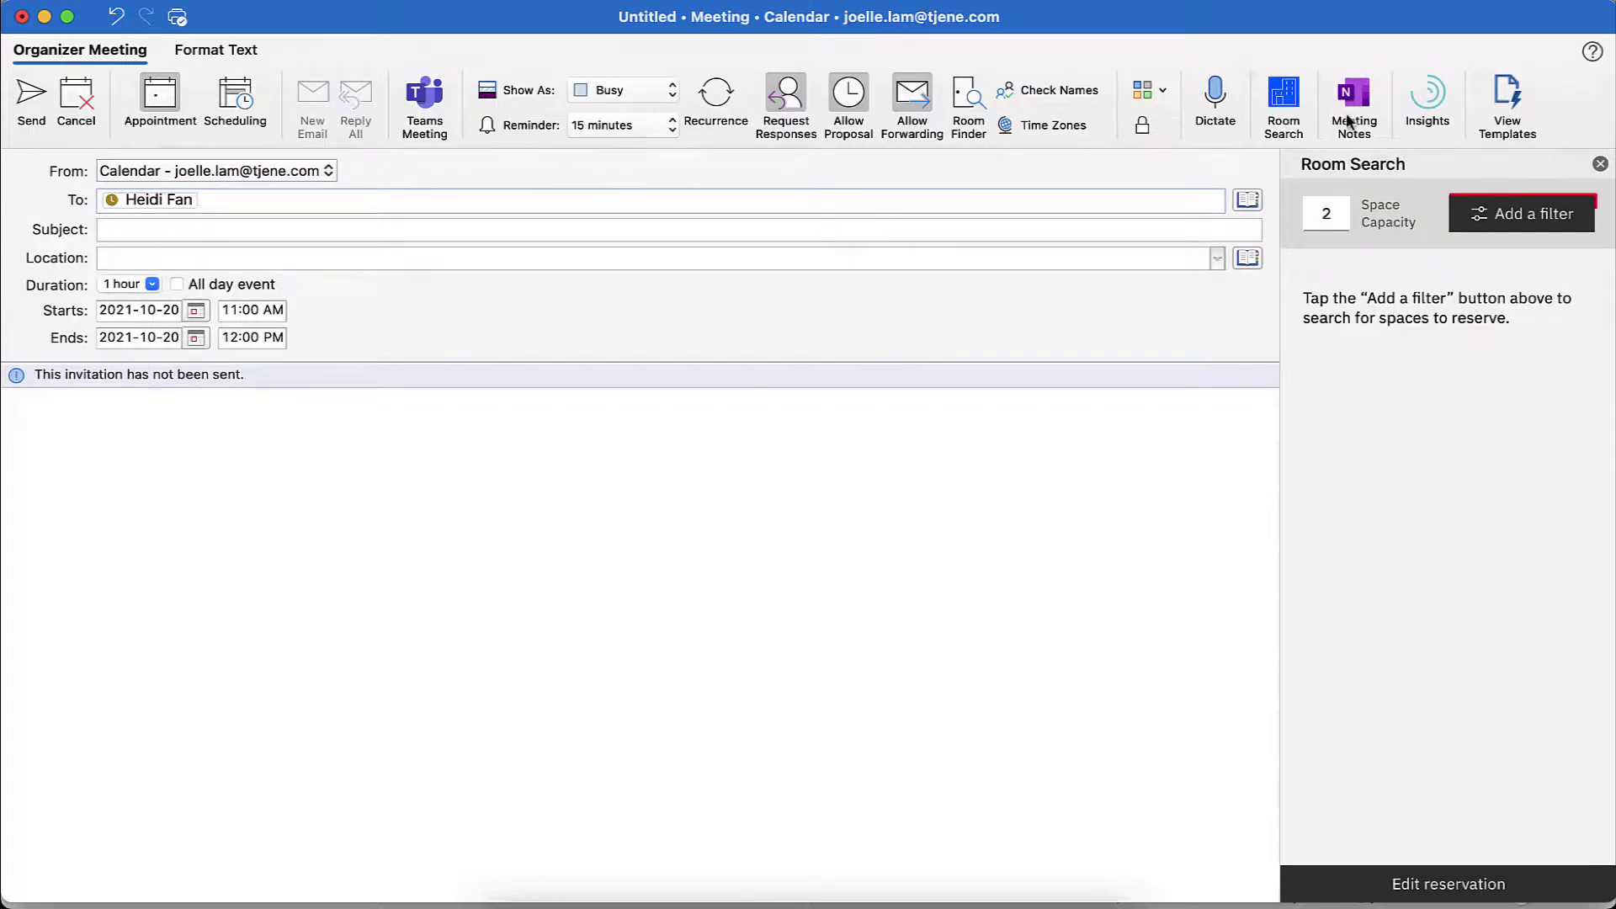
pyautogui.click(1572, 221)
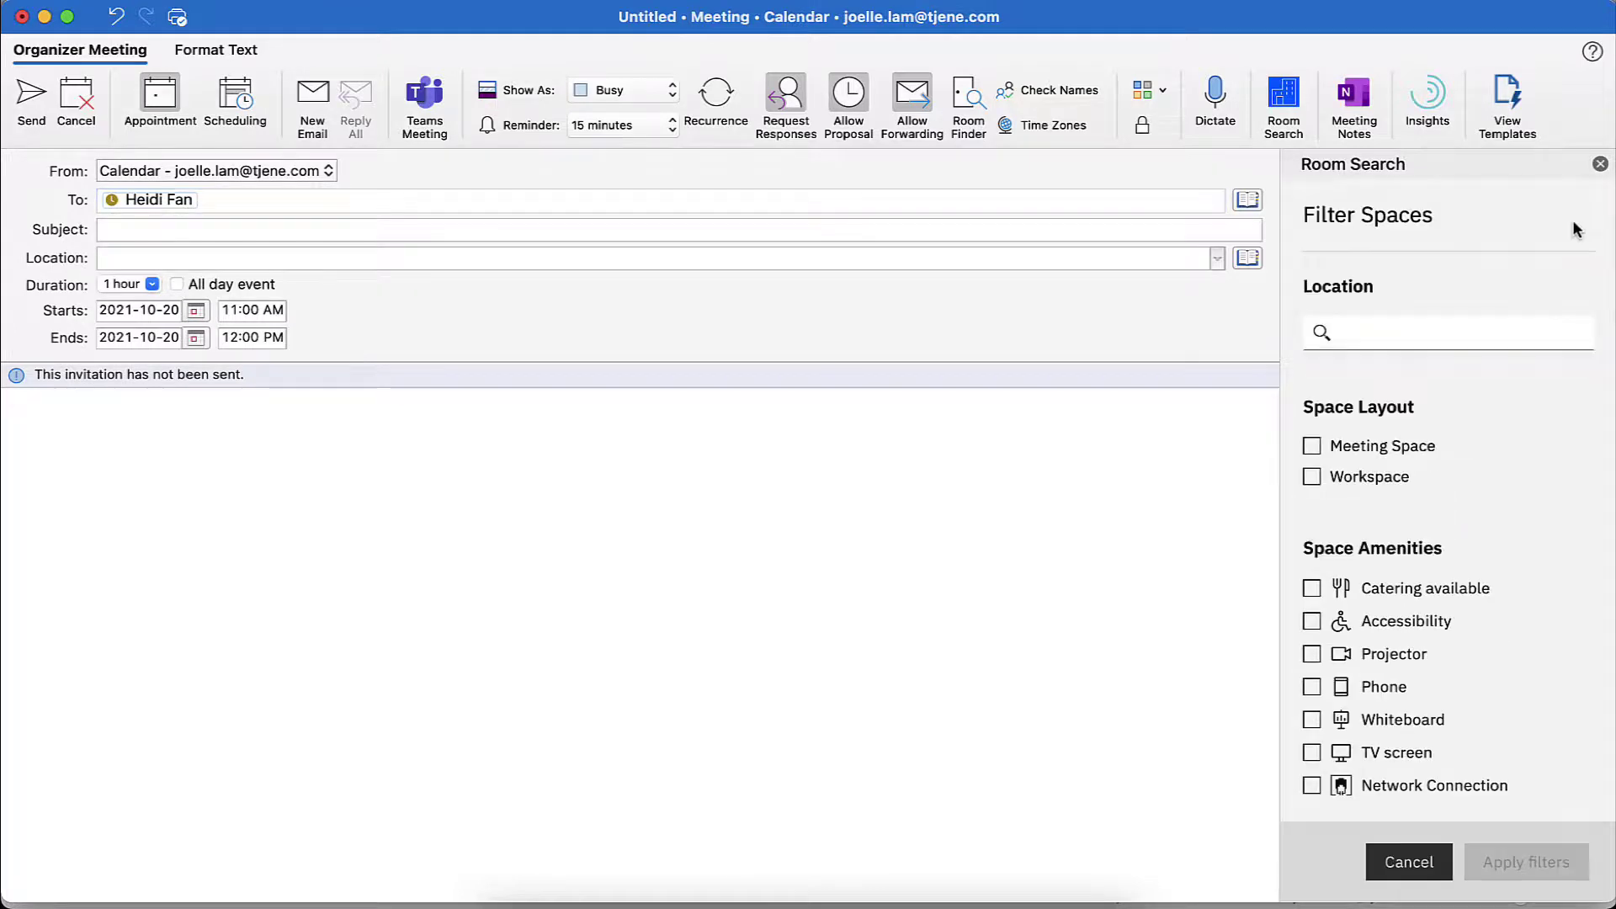
# Filter rooms to Meeting Space layouts with a Whiteboard at Charlotte Watson Center
pyautogui.click(1467, 326)
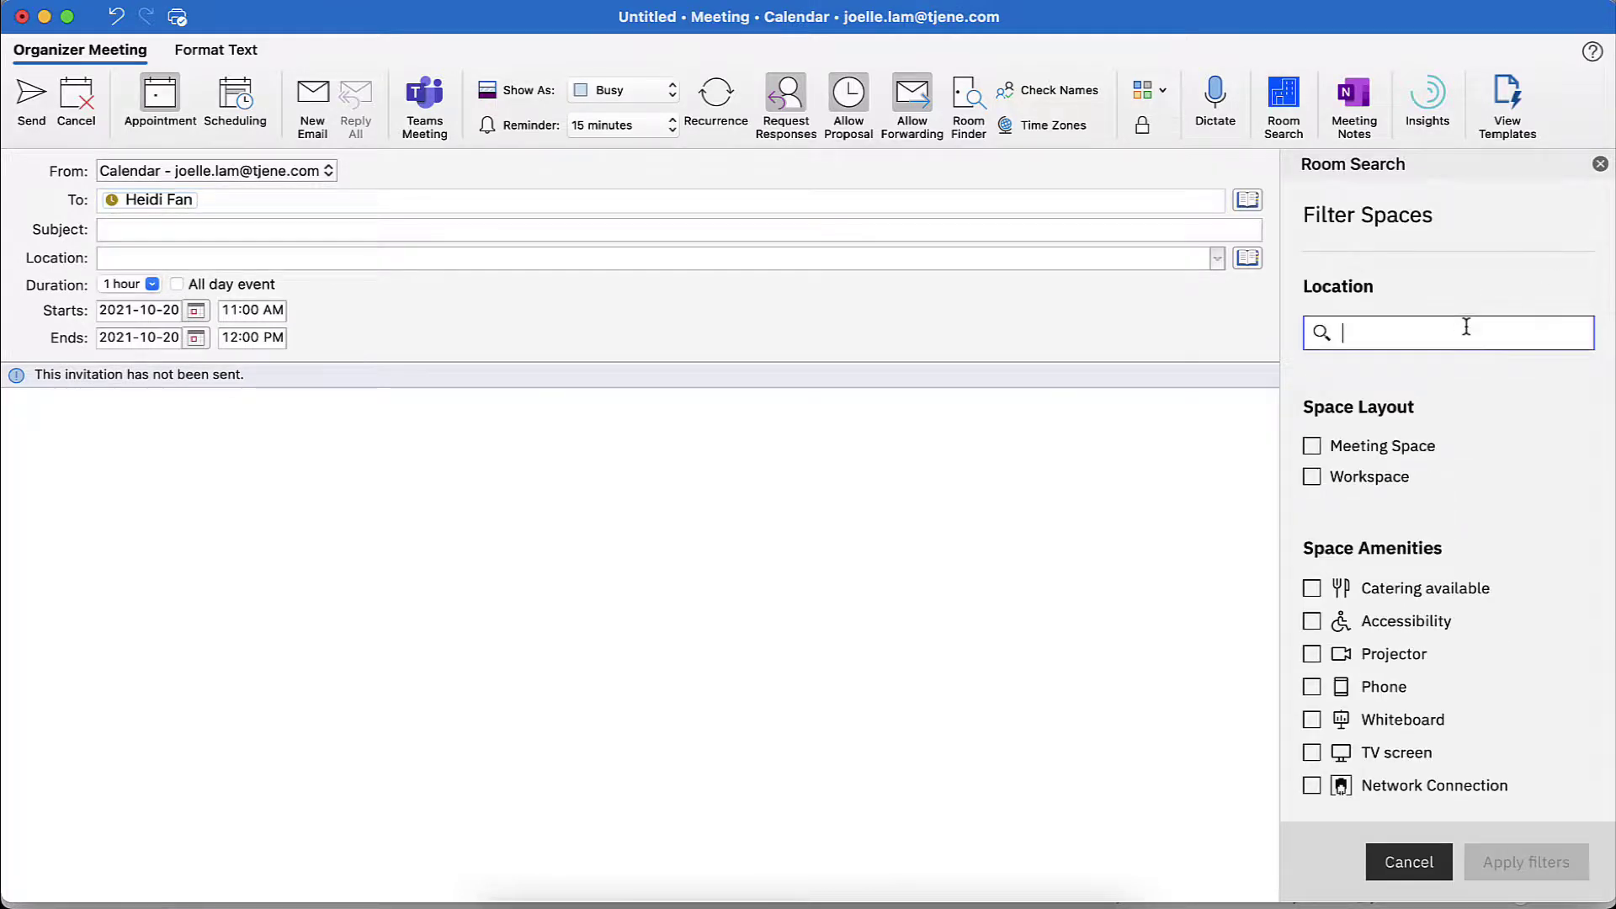
pyautogui.write('charlot')
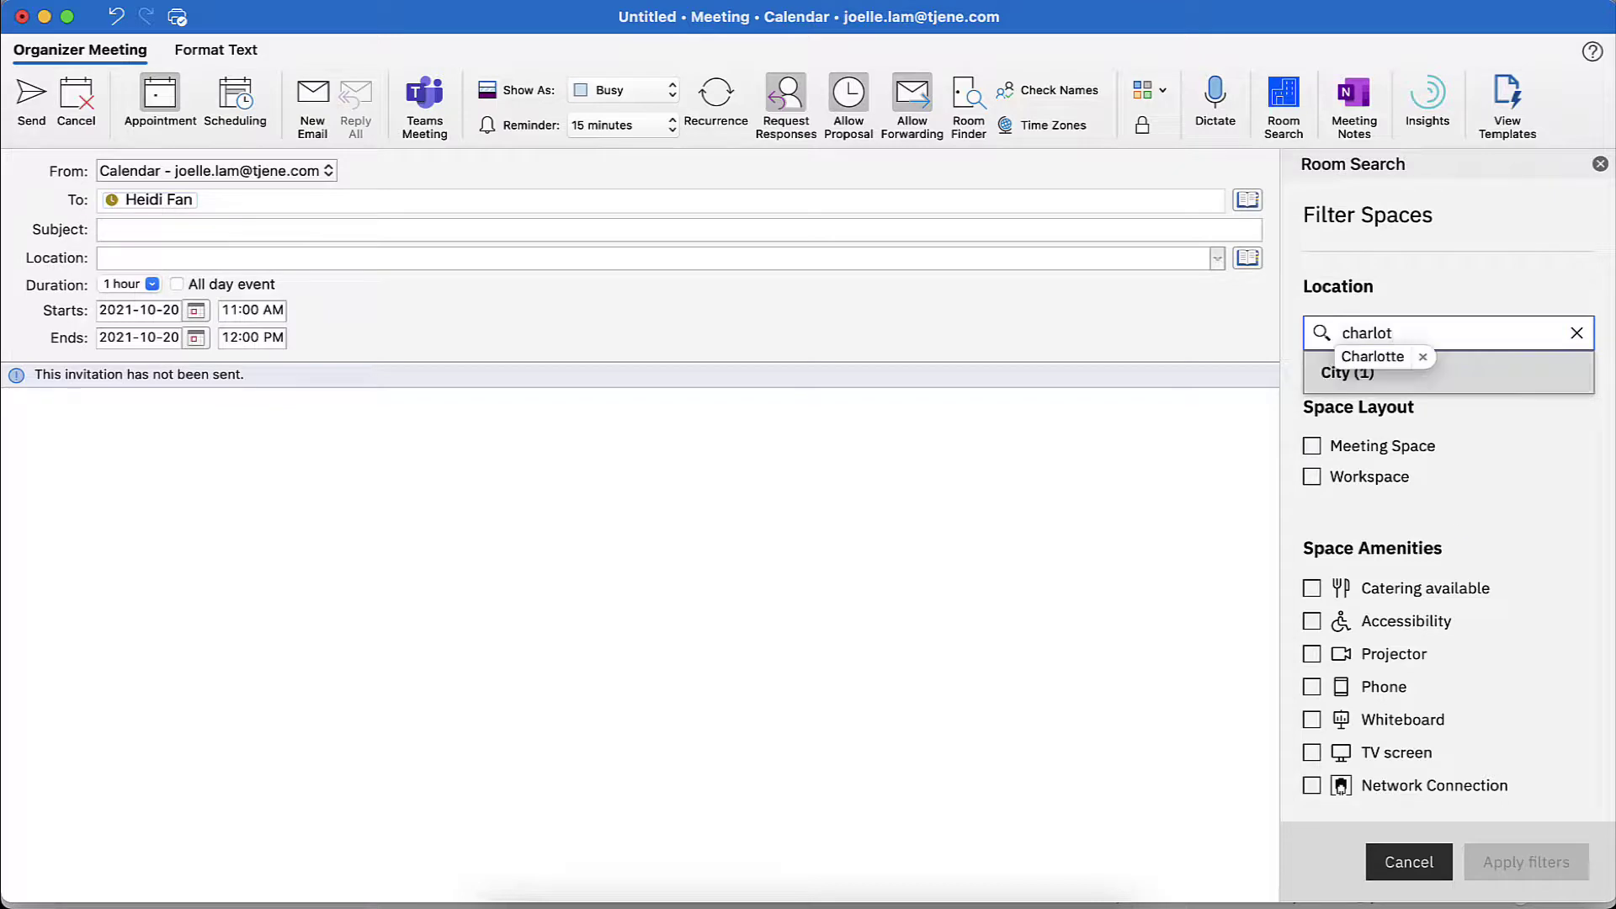
pyautogui.click(1423, 505)
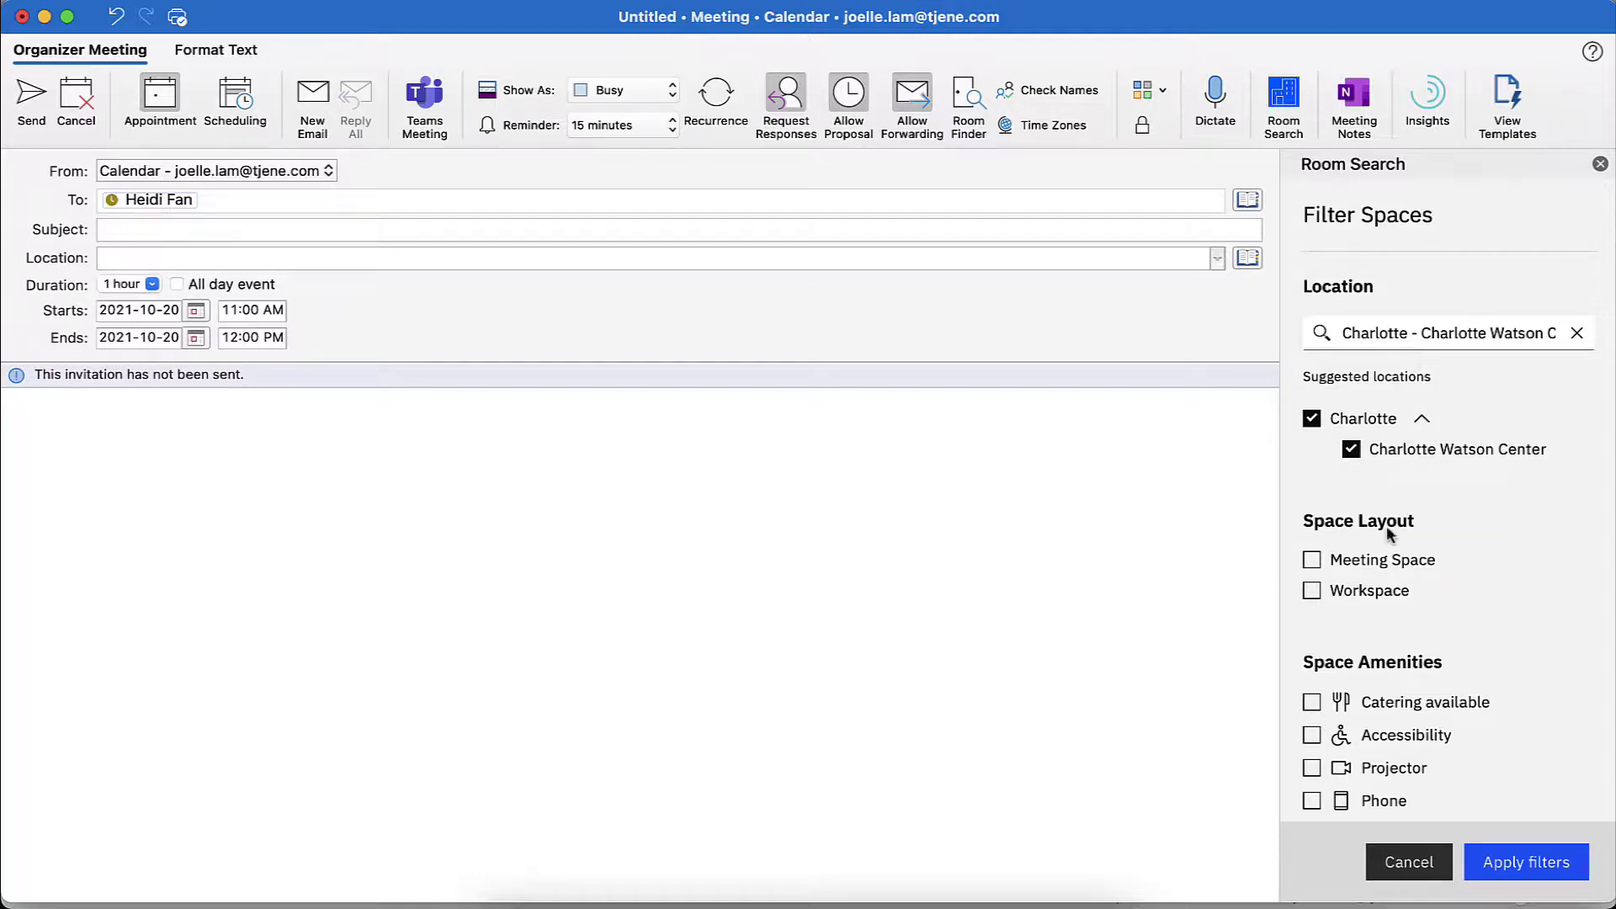
pyautogui.click(1311, 560)
pyautogui.scroll(-3, 1502, 562)
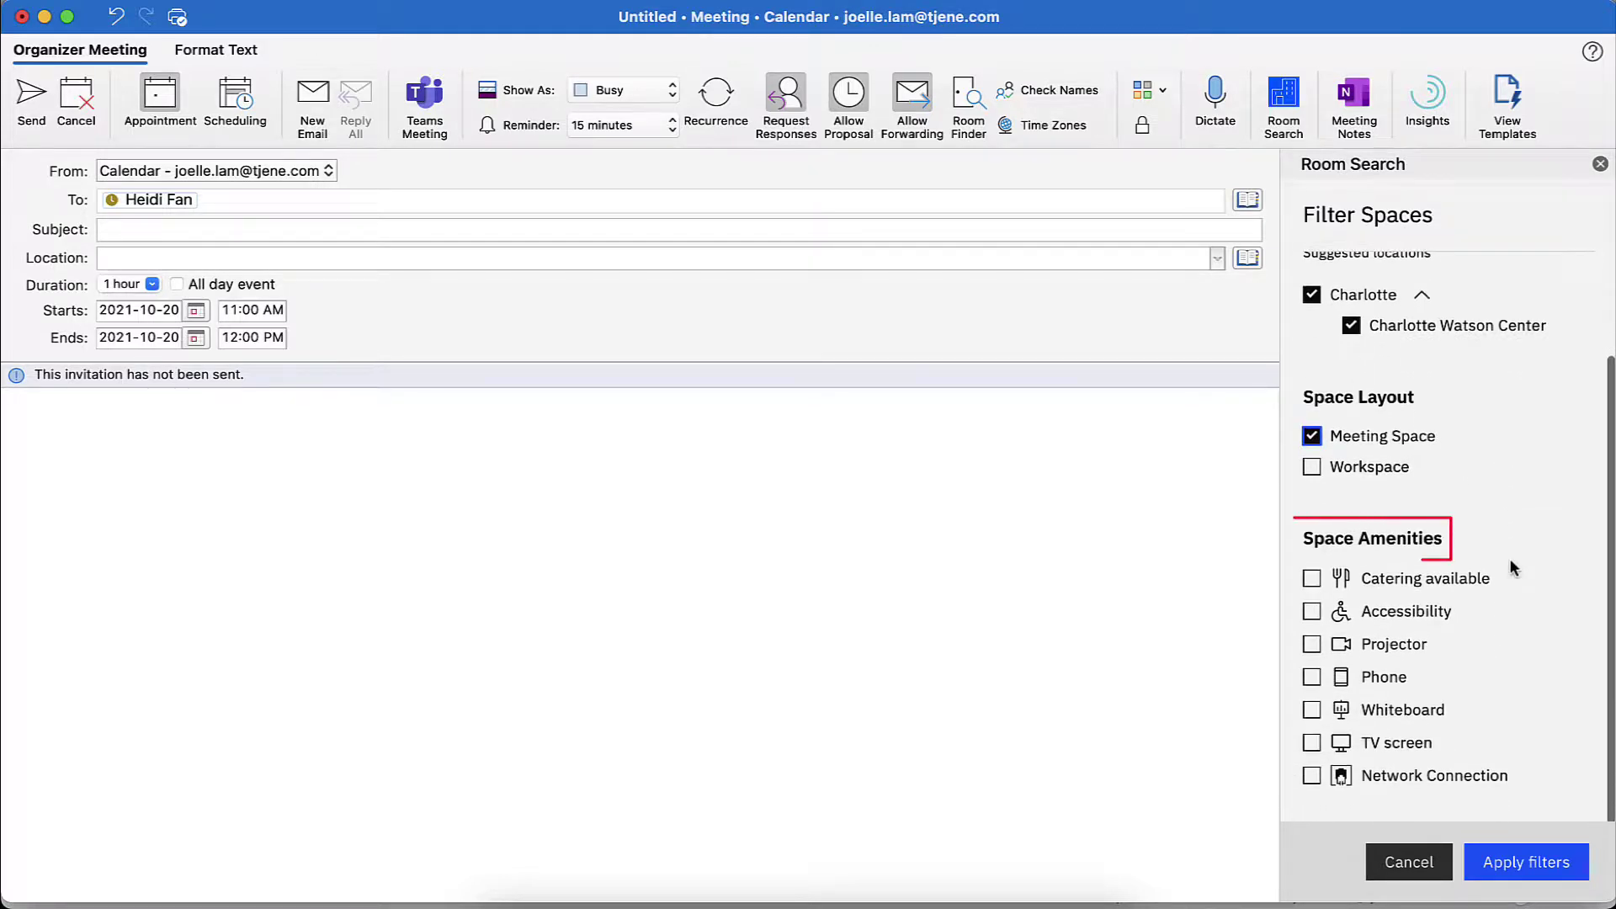
pyautogui.click(1311, 709)
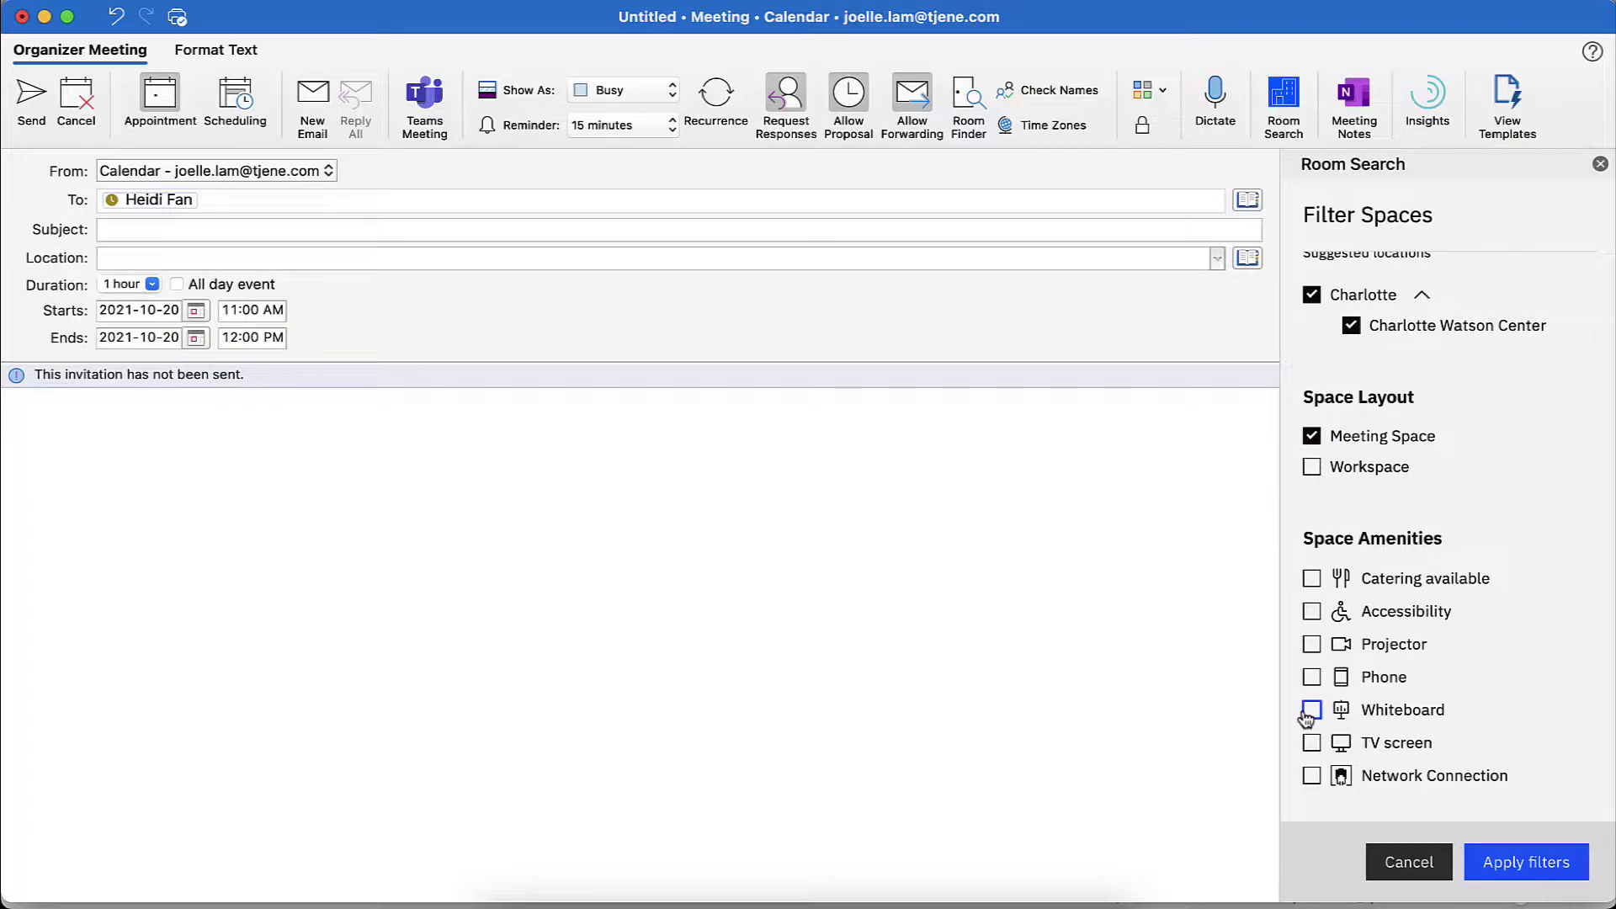
pyautogui.click(1561, 867)
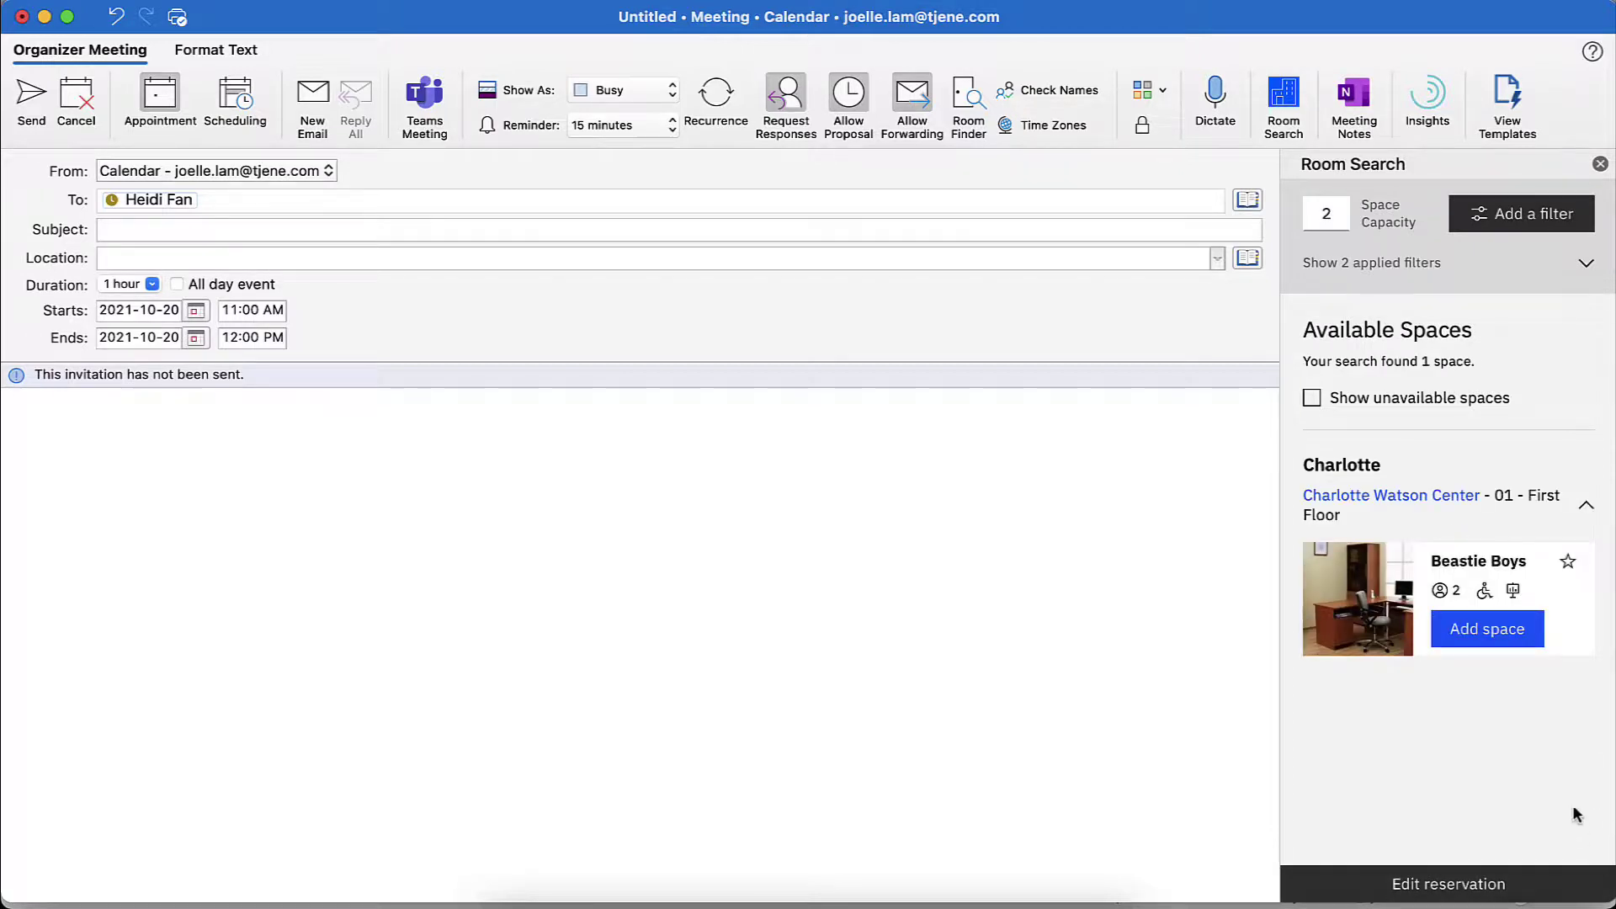
# Re-expand the Charlotte Watson Center results and open its 01 - First Floor plan
pyautogui.click(1587, 508)
pyautogui.click(1587, 508)
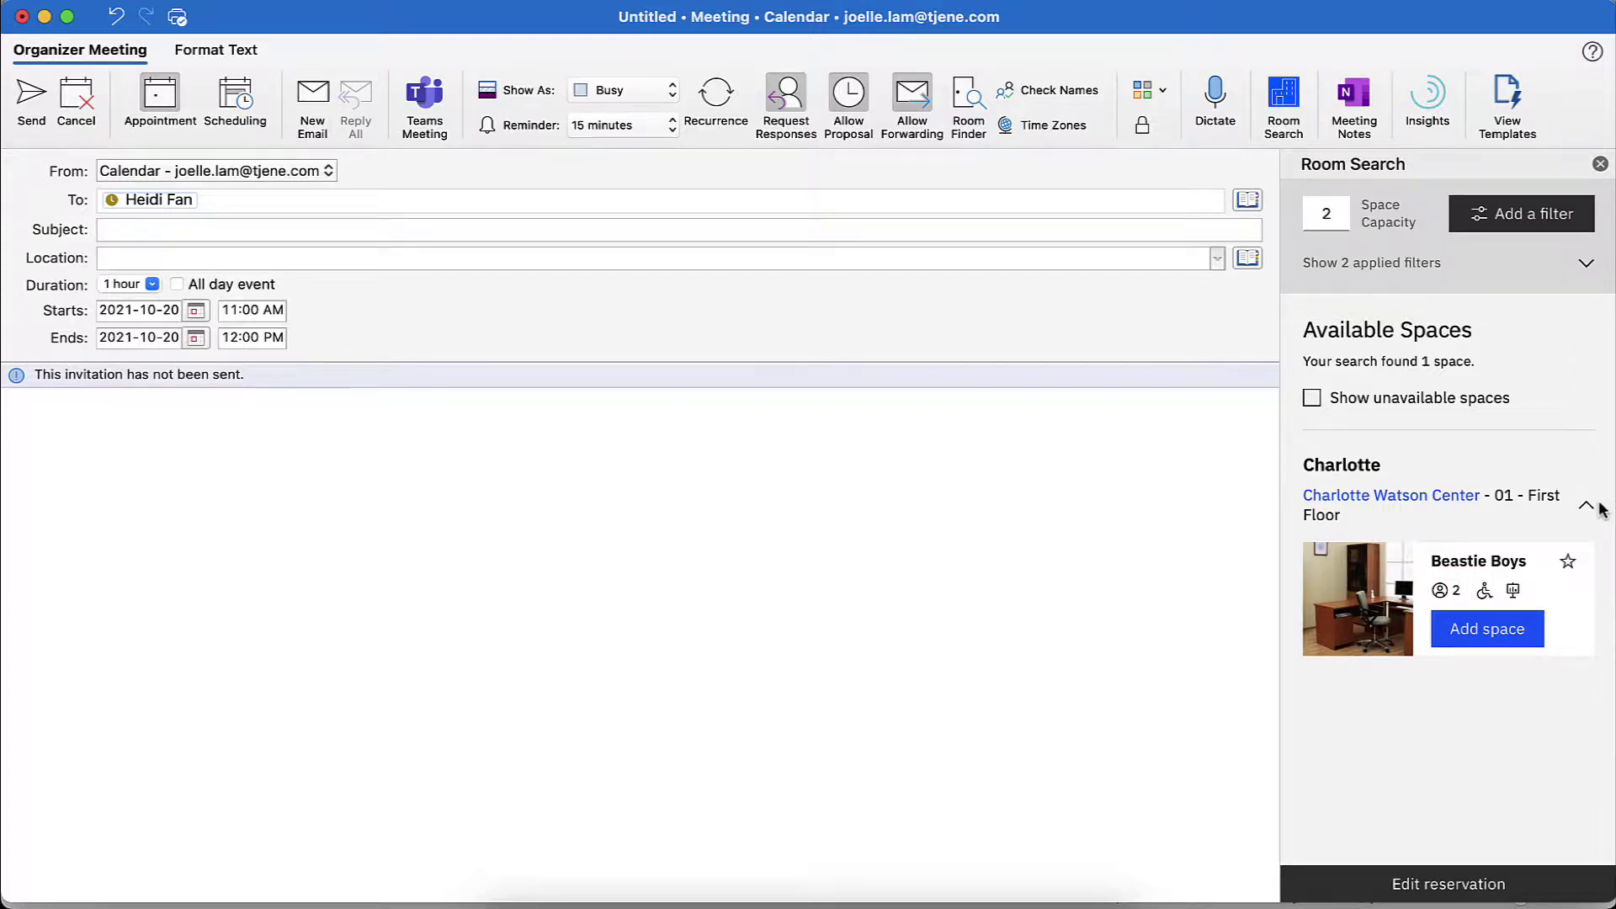
pyautogui.click(1451, 498)
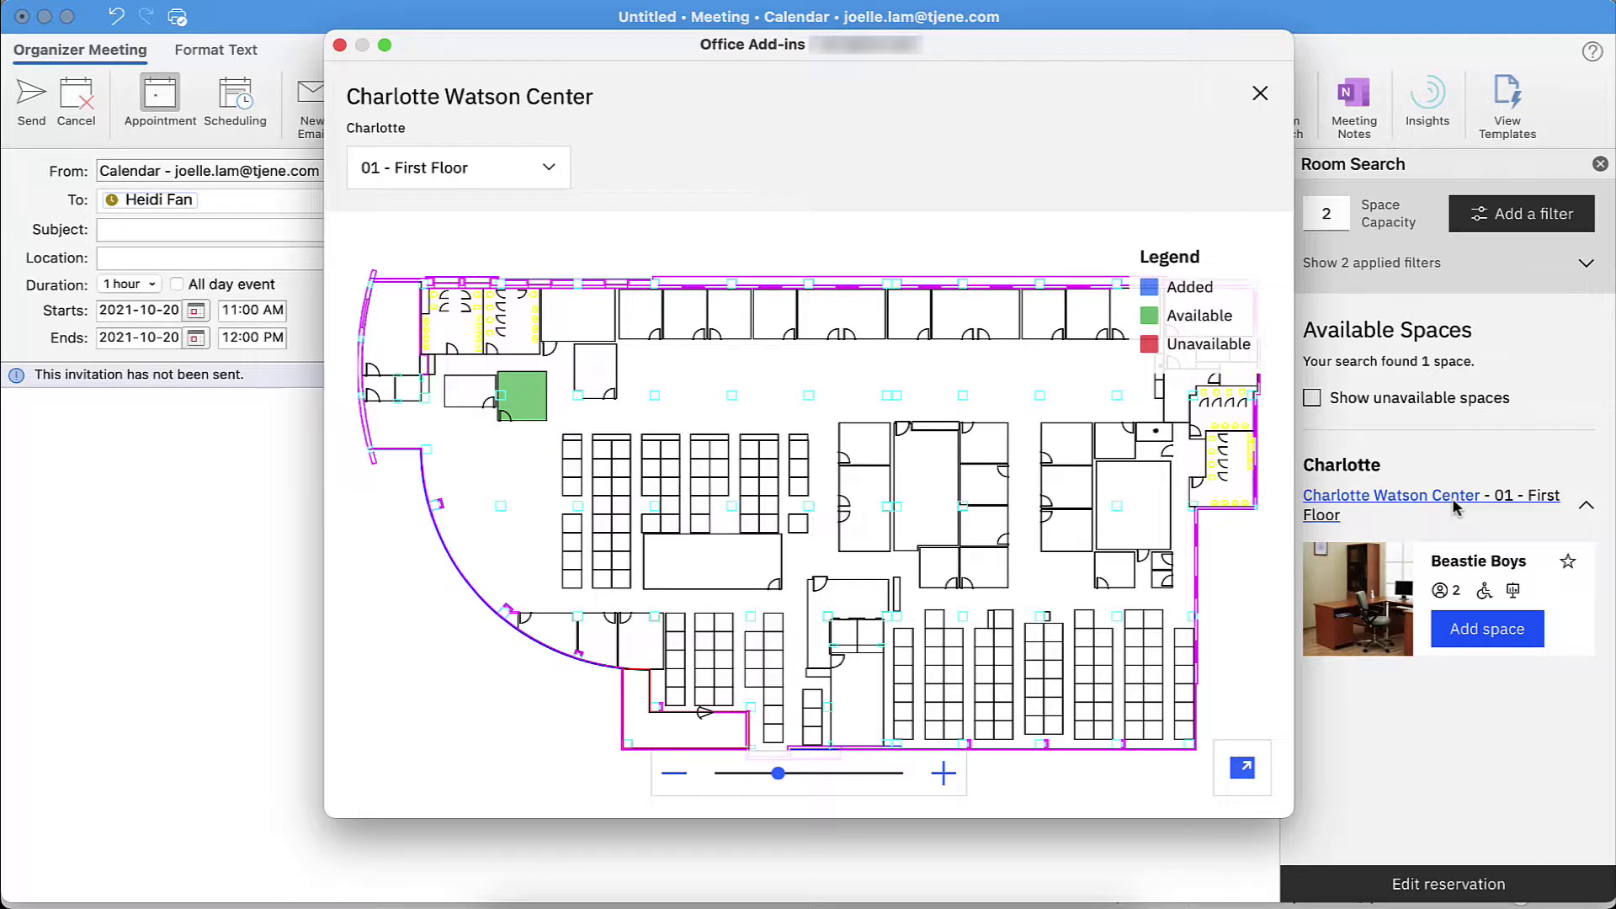
# Select the green Beastie Boys room on the floor plan and add it as the meeting location
pyautogui.click(522, 396)
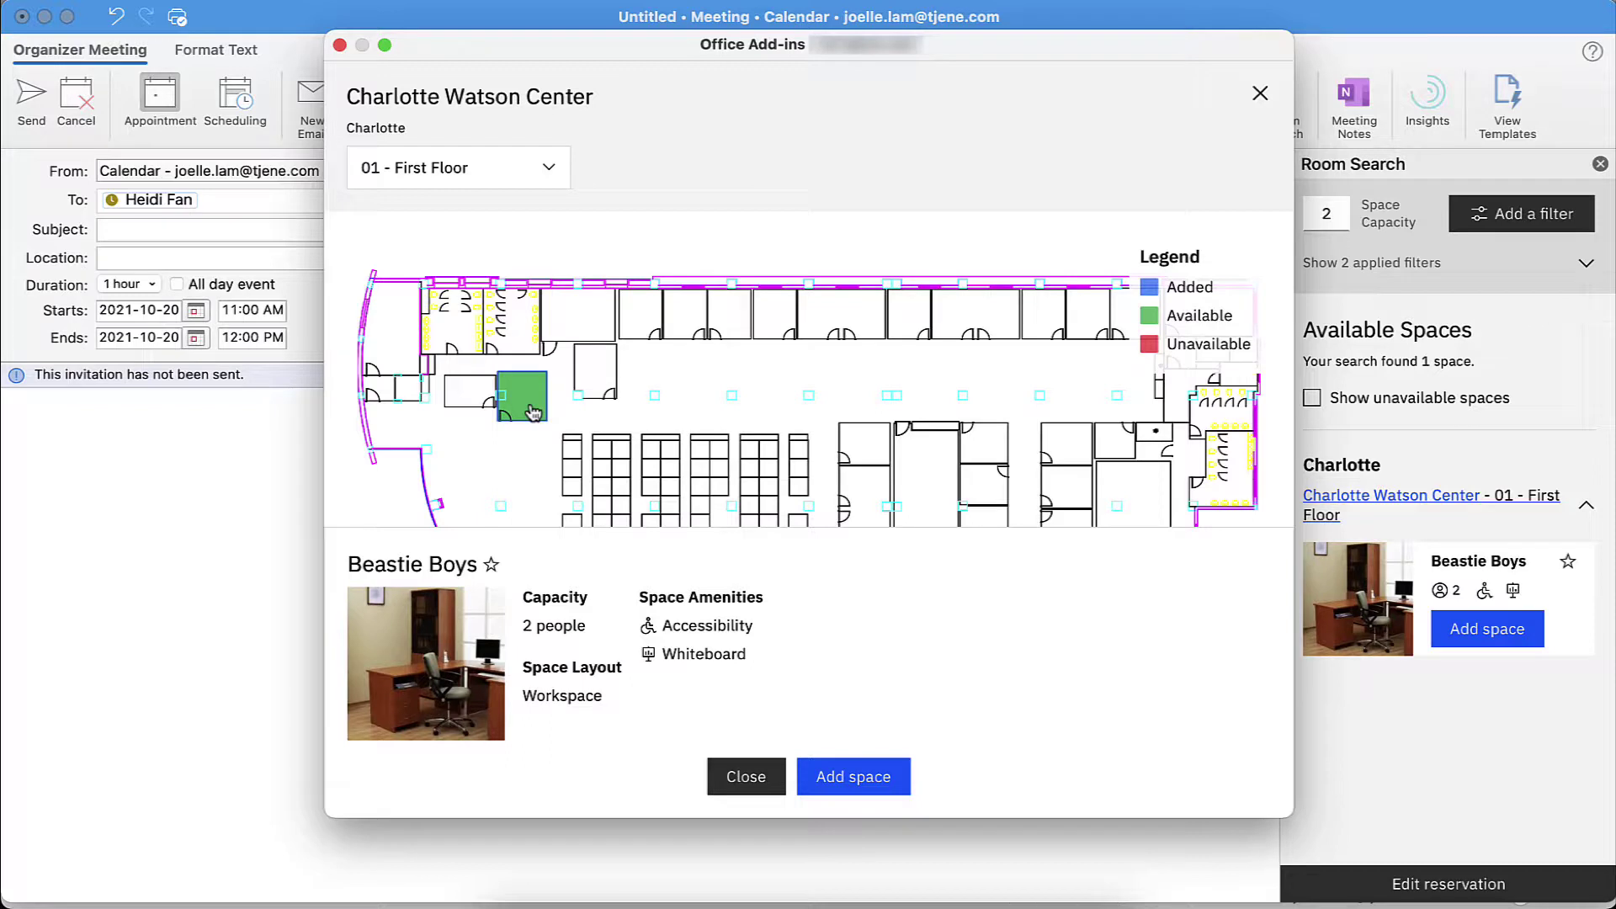
pyautogui.click(867, 791)
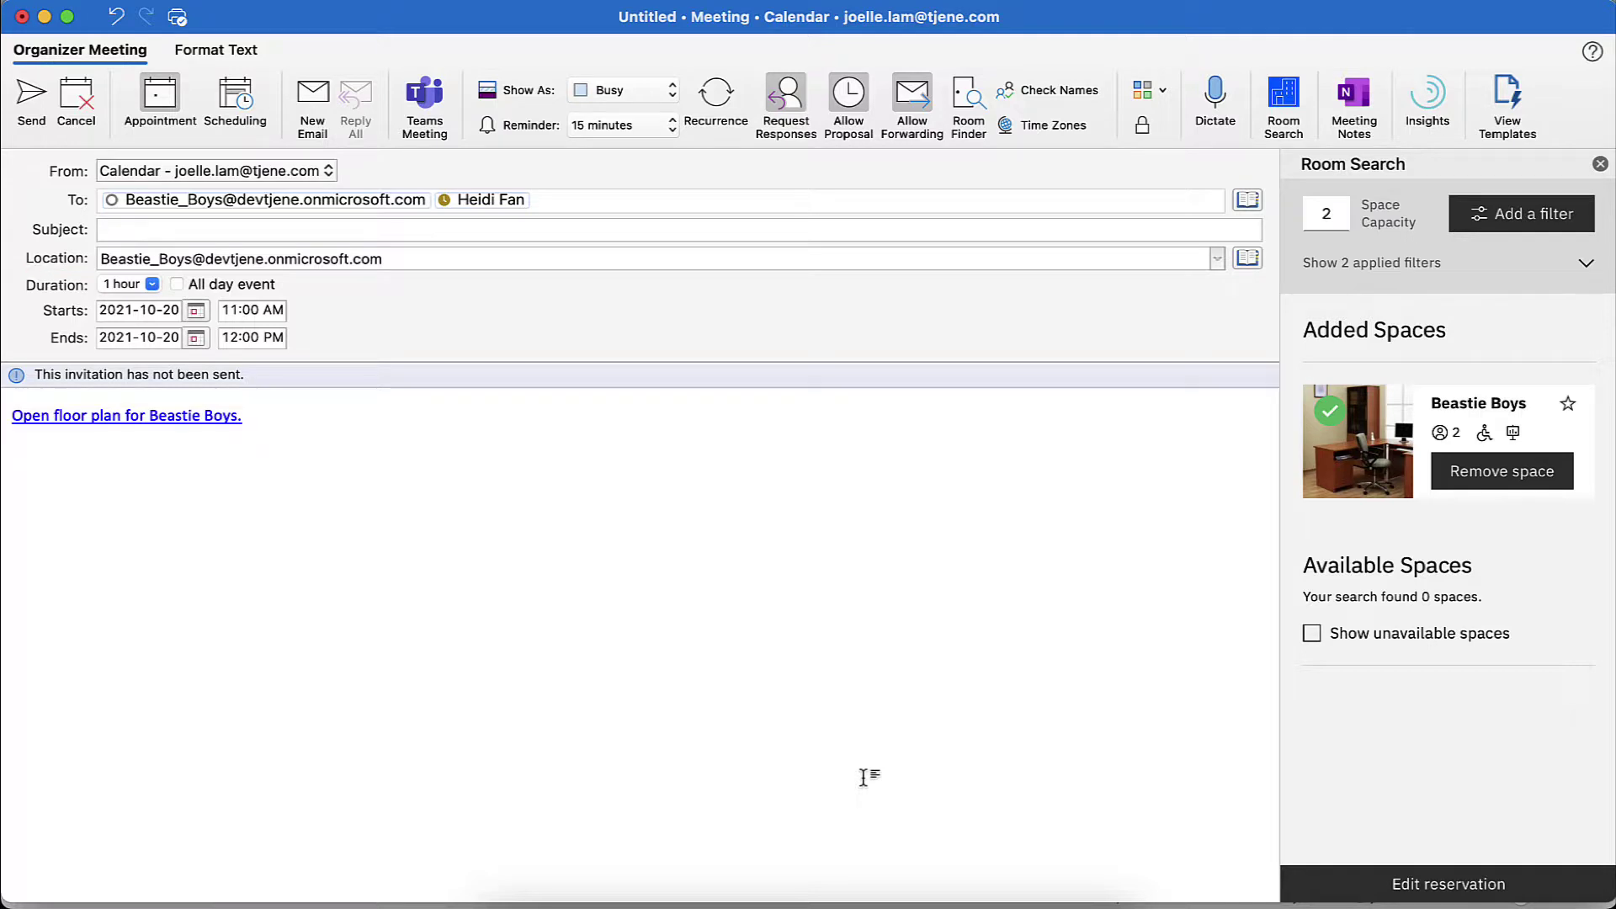
# Title the Beastie Boys meeting 'Project Discussion' and send the invitation for Wednesday, October 20, 11 AM
pyautogui.click(748, 236)
pyautogui.write('Project')
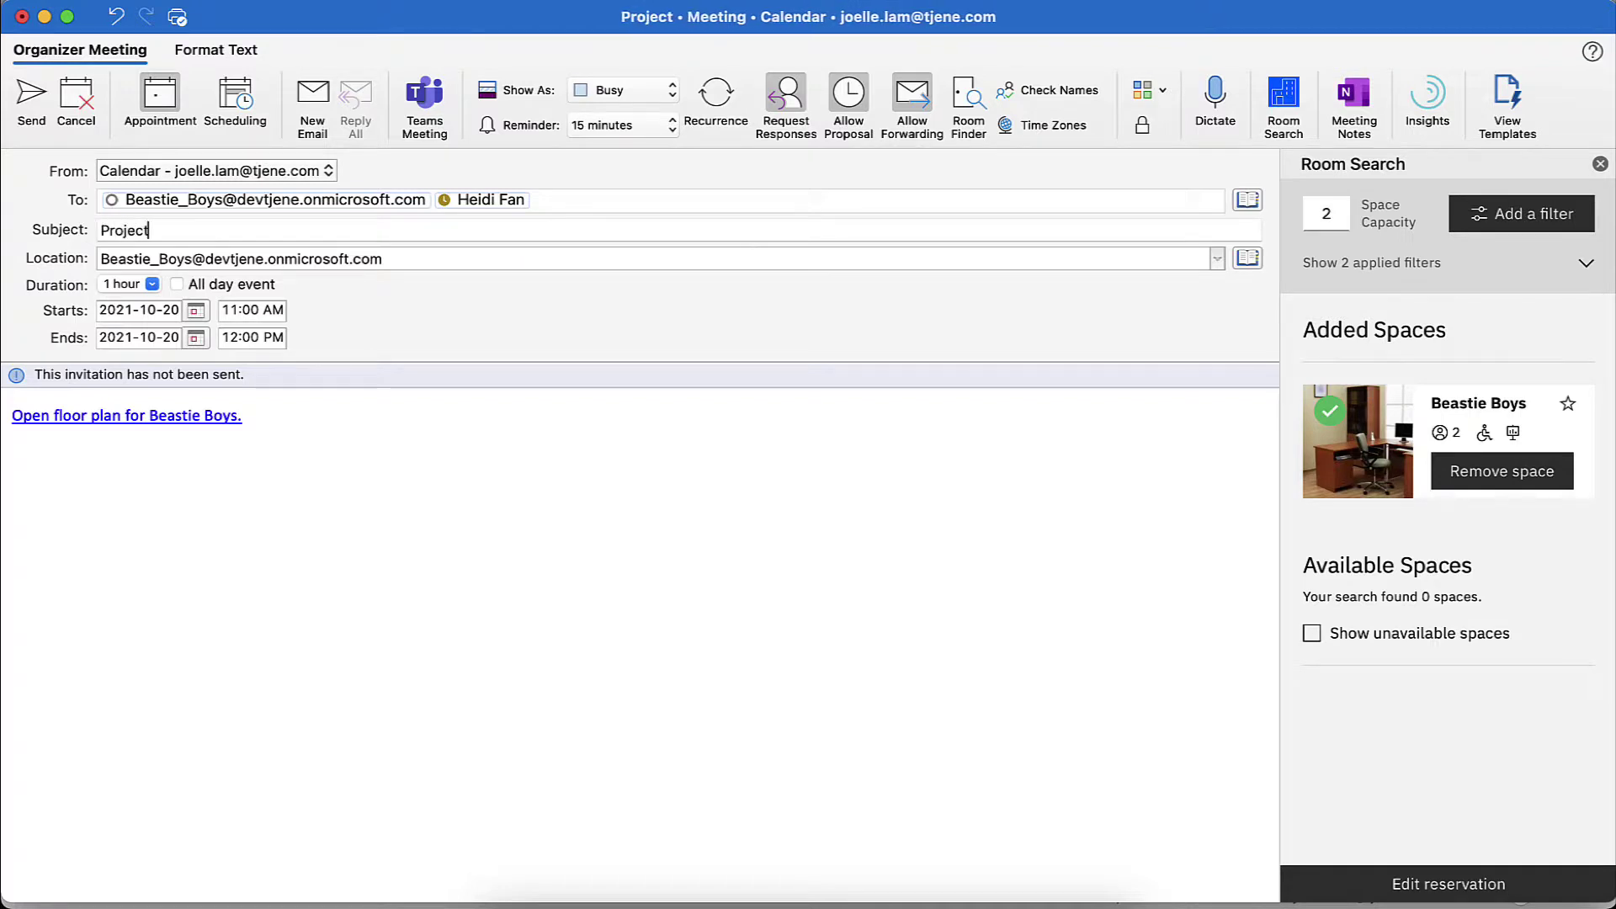
pyautogui.write(' Discussion')
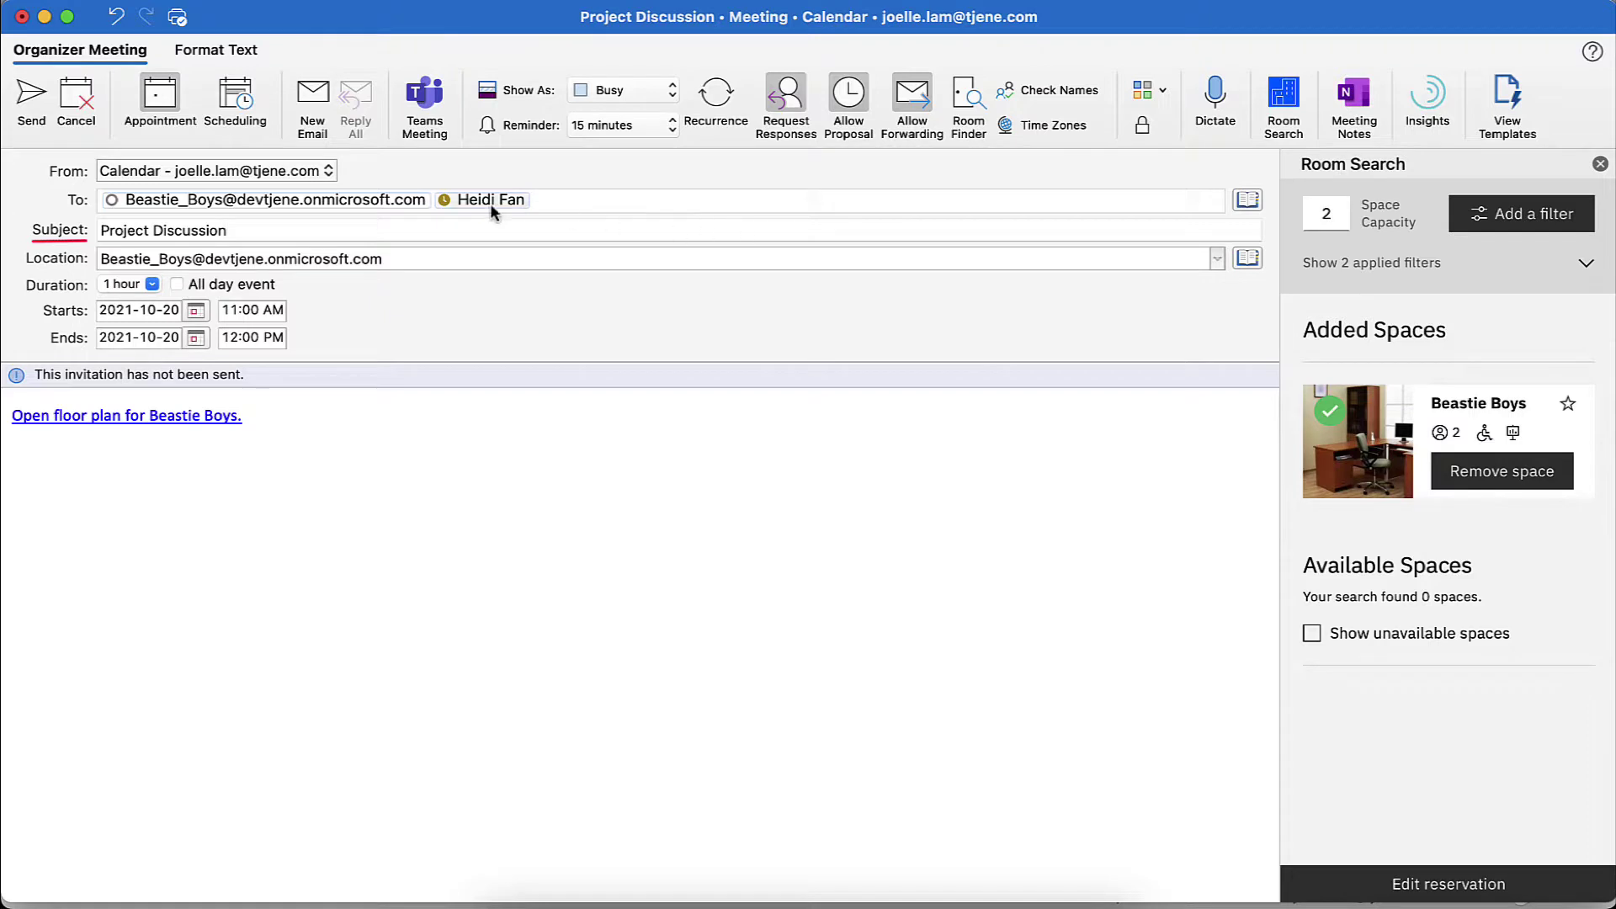
pyautogui.click(30, 105)
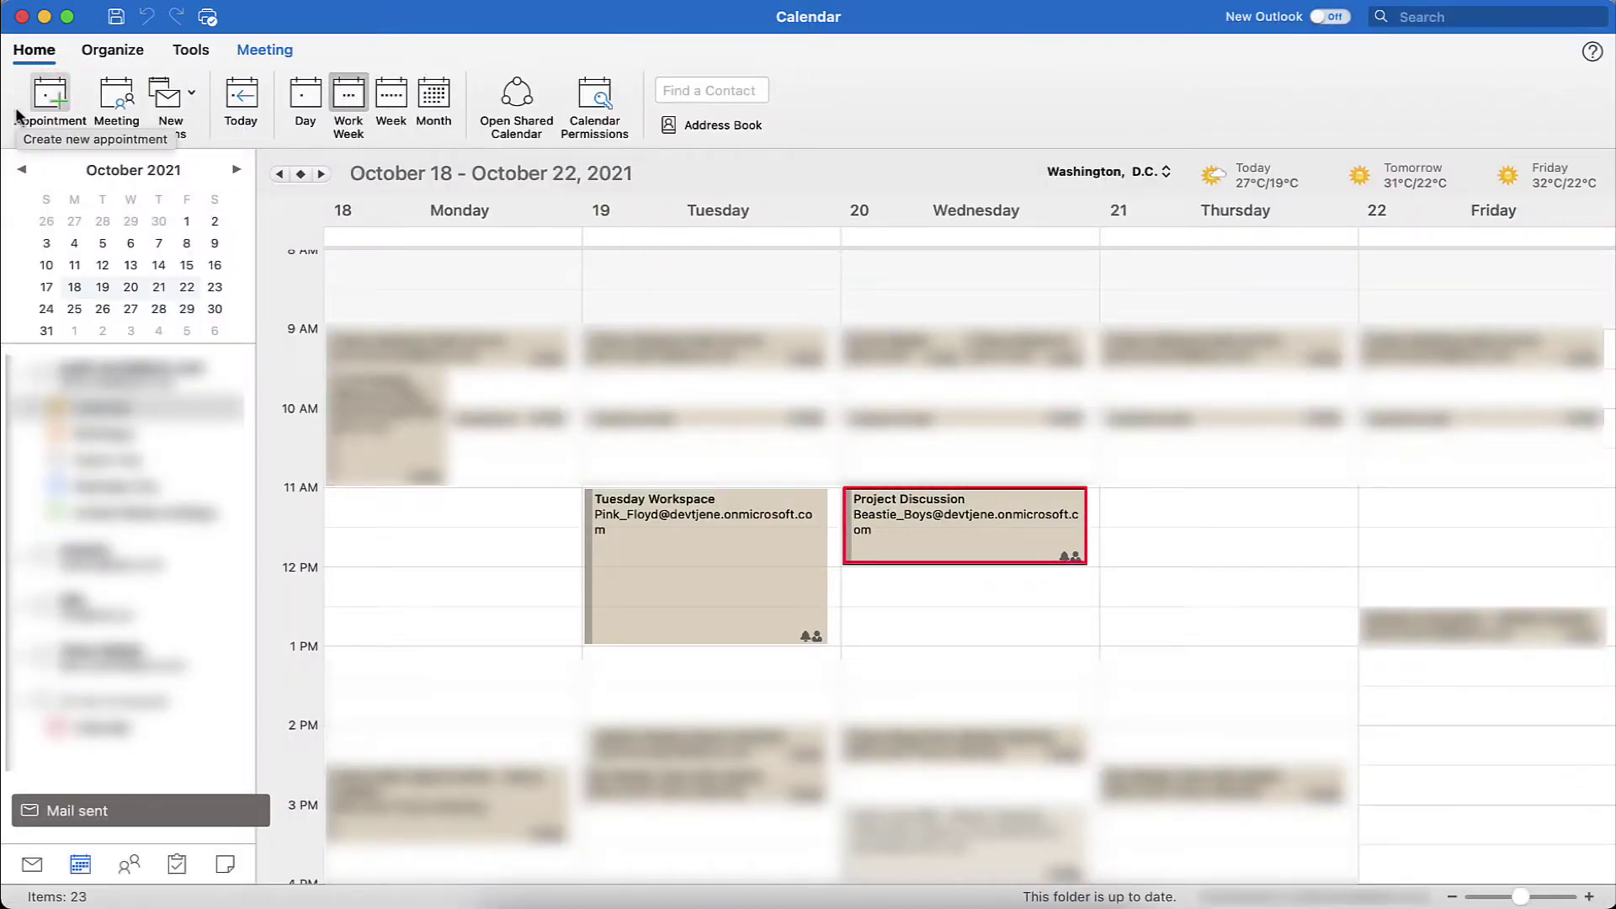